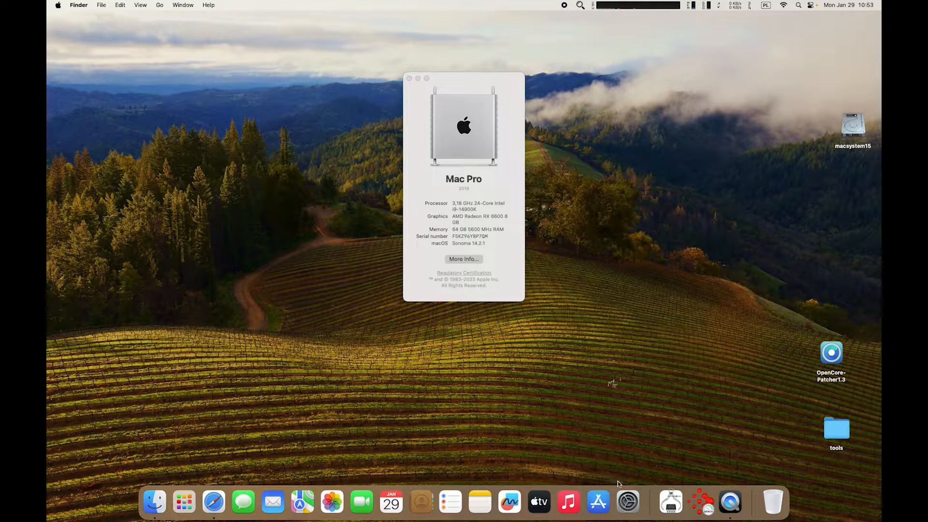
Open System Settings from the Dock.
{"action": "left_click", "coordinate": [628, 497]}
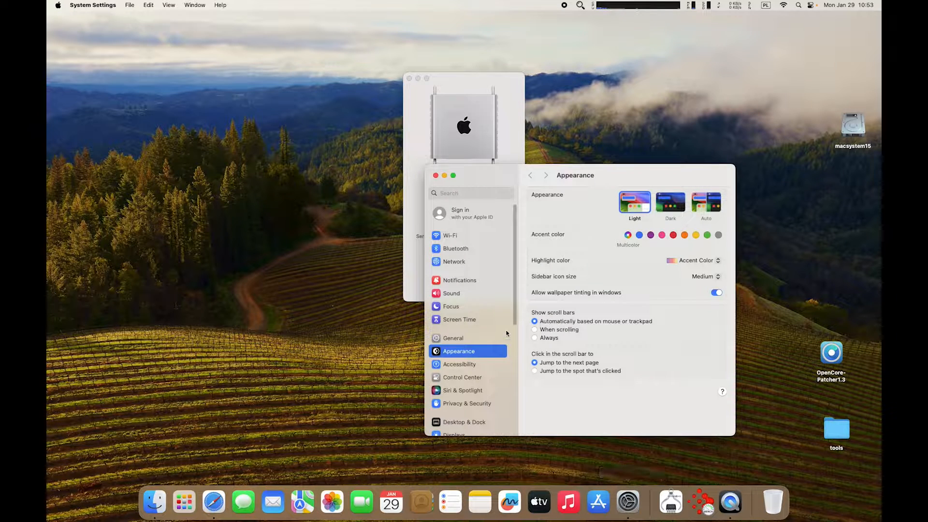
Check General > Software Update, confirm Sonoma 14.2.1 is current, then close System Settings.
{"action": "left_click", "coordinate": [468, 339]}
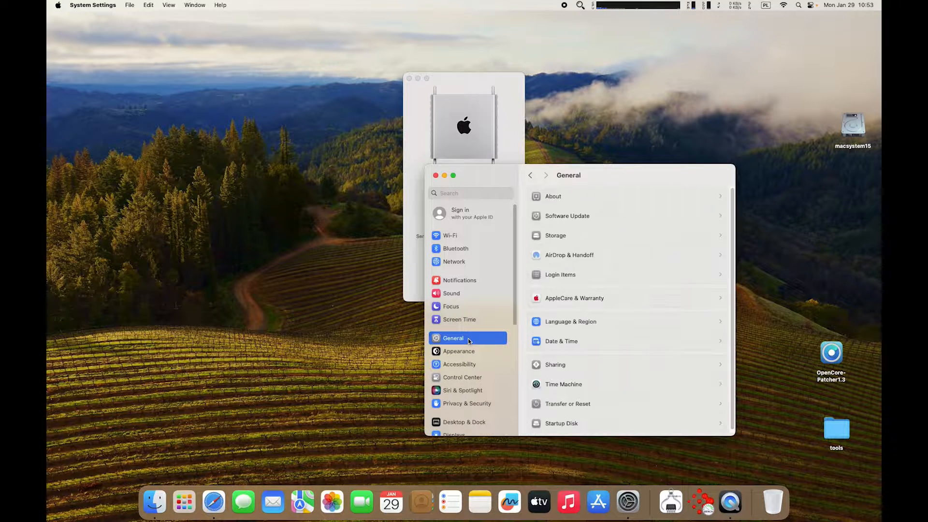
{"action": "left_click", "coordinate": [587, 216]}
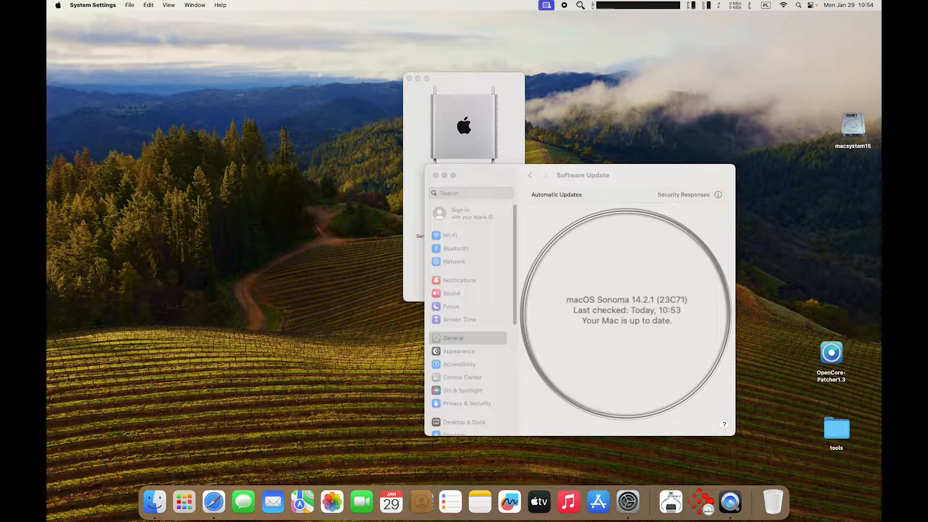
{"action": "left_click", "coordinate": [436, 175]}
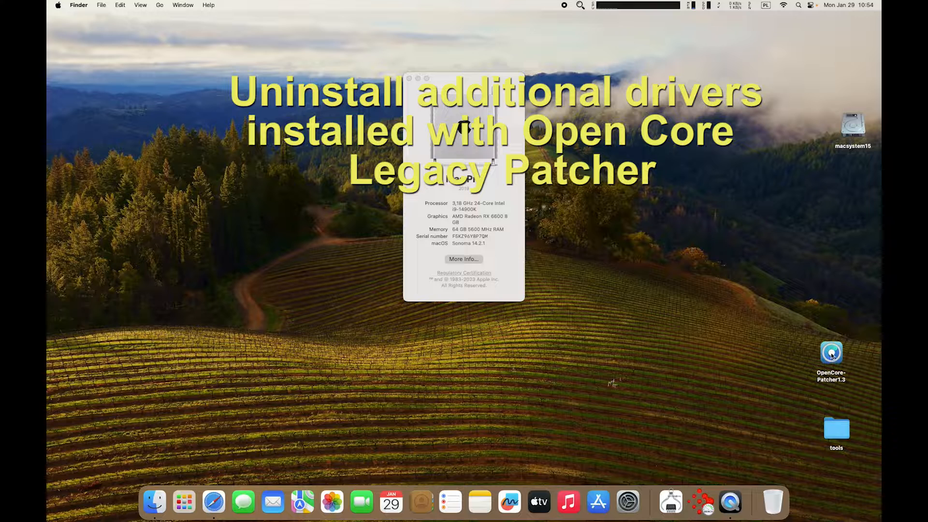
Check the current Wi-Fi connection and bring the open windows back into view.
{"action": "left_click", "coordinate": [783, 6]}
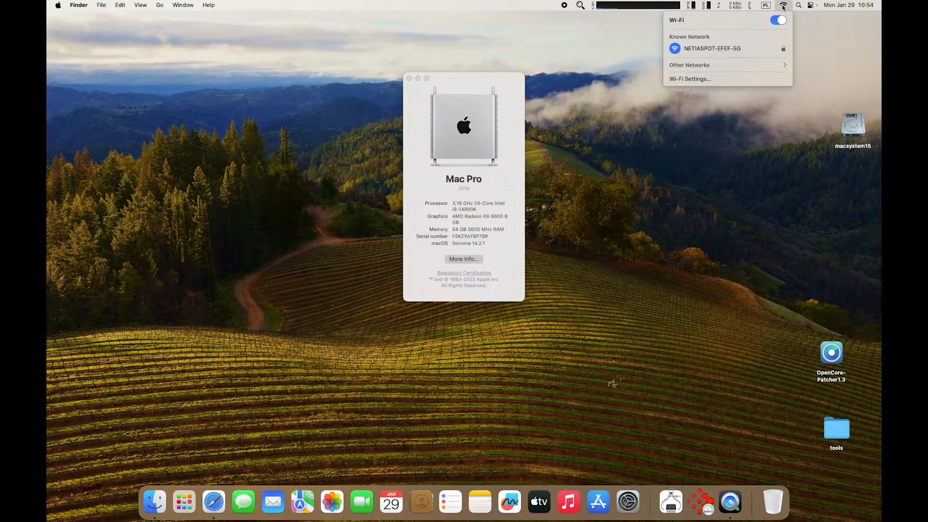
{"action": "left_click", "coordinate": [793, 191]}
{"action": "left_click", "coordinate": [807, 356]}
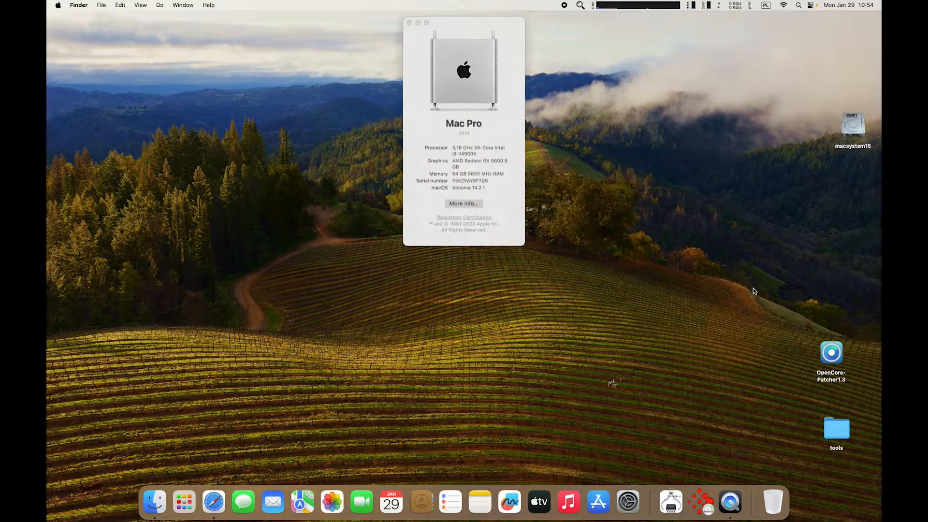
Launch OpenCore Legacy Patcher and revert the installed root patches from Post-Install Root Patch.
{"action": "double_click", "coordinate": [835, 355]}
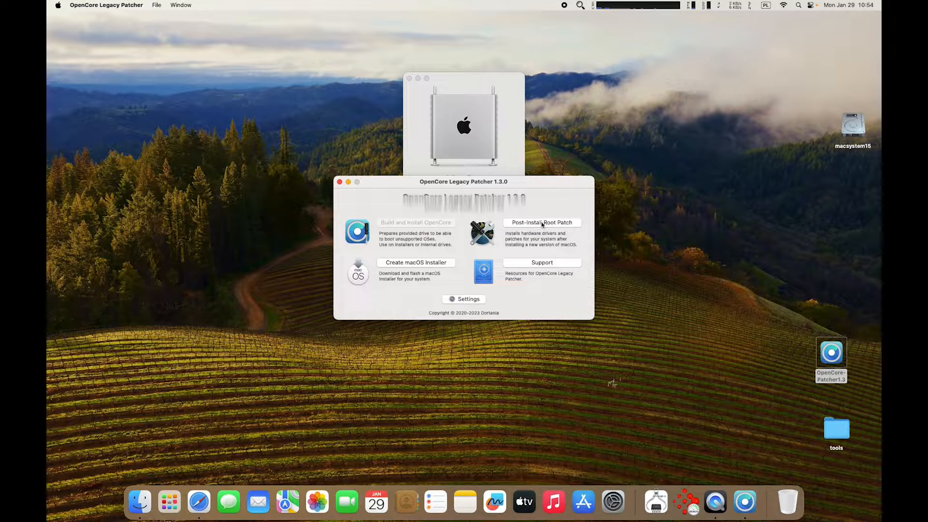
{"action": "left_click", "coordinate": [541, 223]}
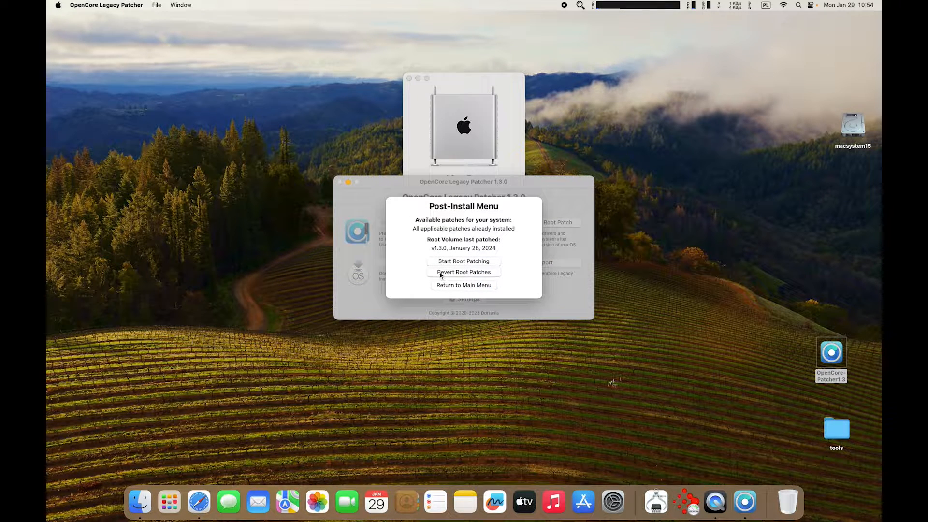
{"action": "left_click", "coordinate": [480, 273]}
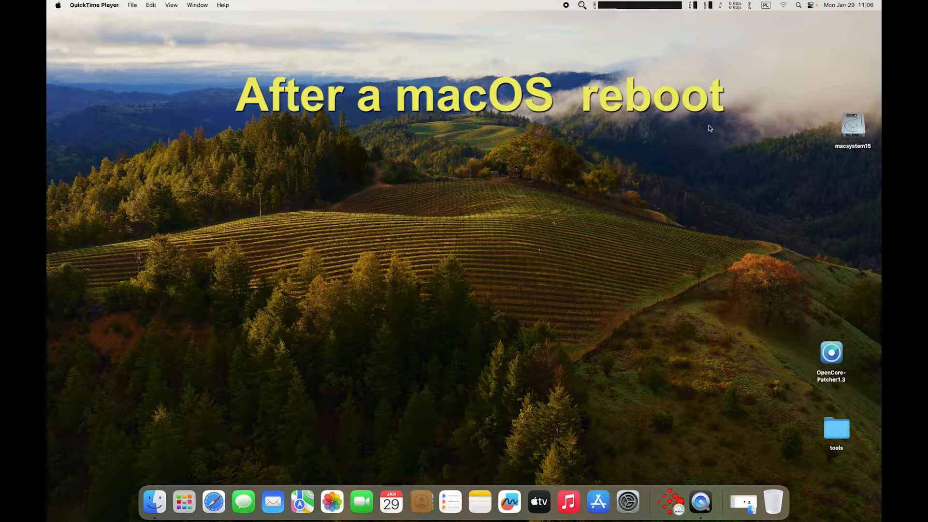
Check Wi-Fi after the reboot, then confirm Software Update shows Sonoma 14.2.1 (23C71) up to date.
{"action": "left_click", "coordinate": [784, 6]}
{"action": "left_click", "coordinate": [766, 110]}
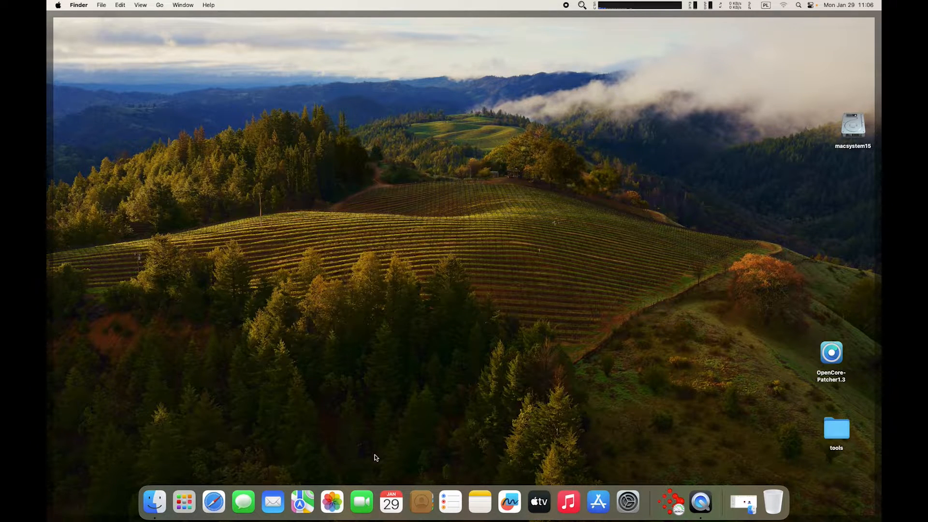
{"action": "left_click", "coordinate": [628, 500]}
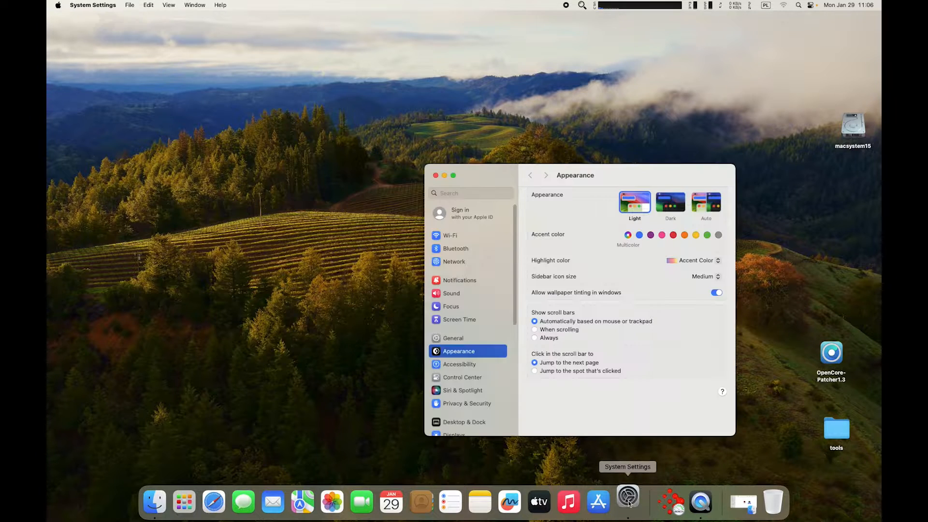
{"action": "left_click", "coordinate": [466, 340]}
{"action": "left_click", "coordinate": [598, 219]}
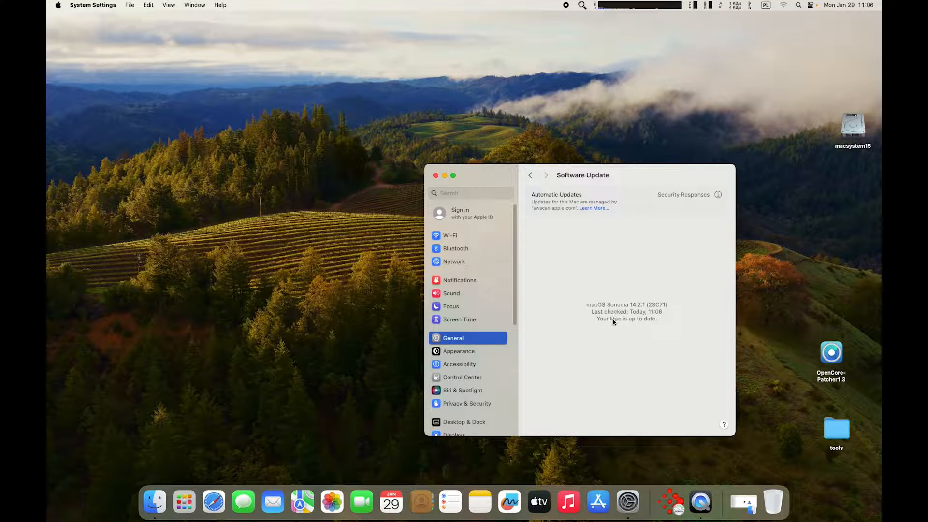
{"action": "key", "text": "ctrl+alt+z"}
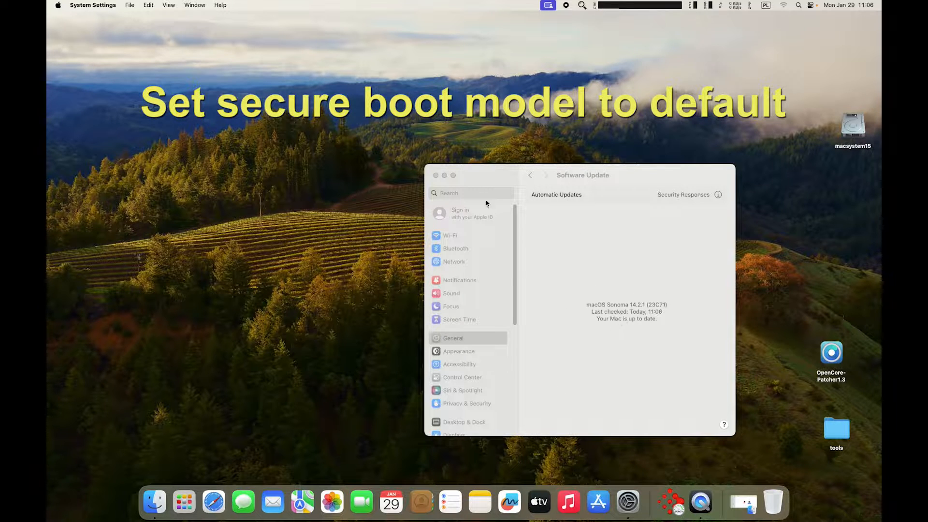
Launch OpenCore Configurator from Launchpad and mount the EFI partition with the admin password.
{"action": "left_click", "coordinate": [436, 176]}
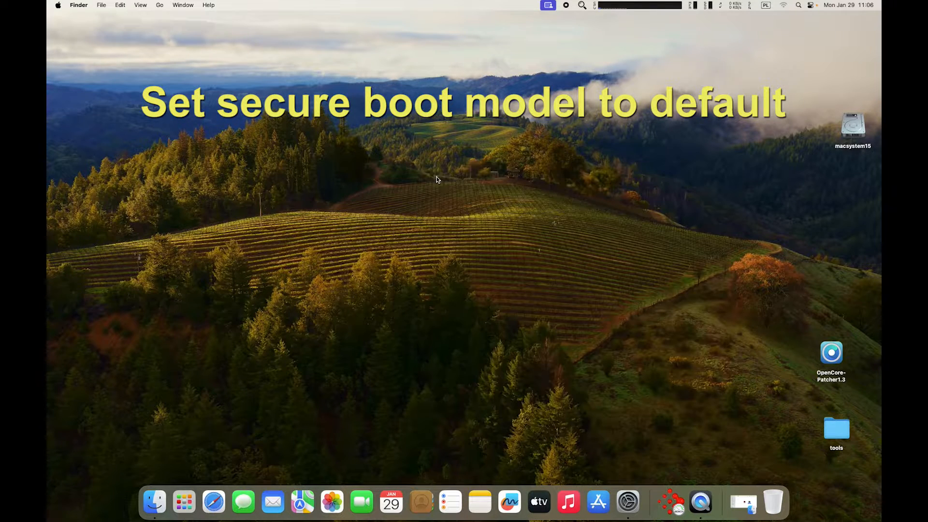
{"action": "left_click", "coordinate": [184, 501]}
{"action": "left_click", "coordinate": [368, 154]}
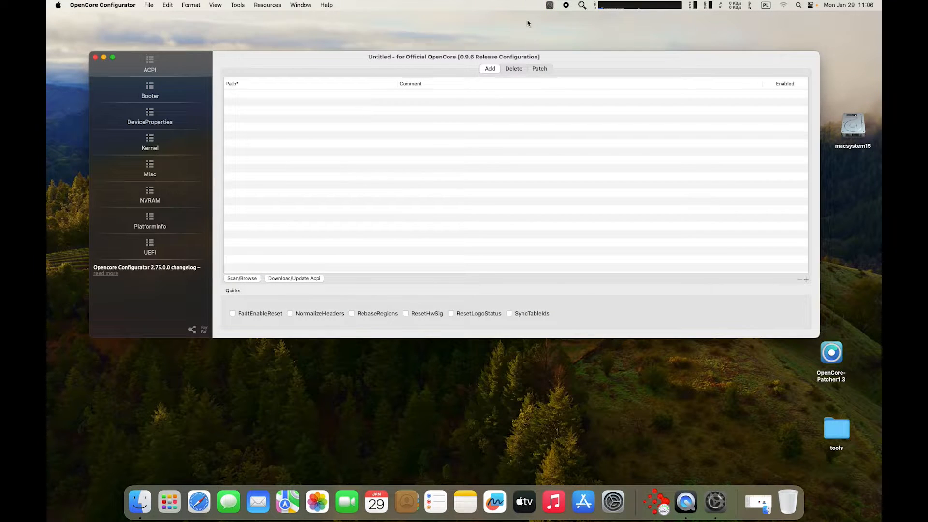
{"action": "left_click", "coordinate": [550, 5]}
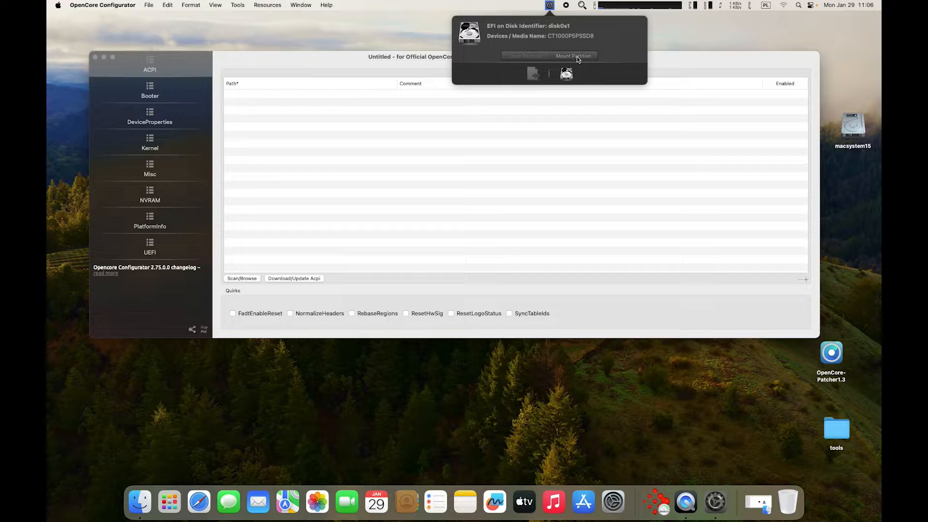
{"action": "left_click", "coordinate": [578, 59]}
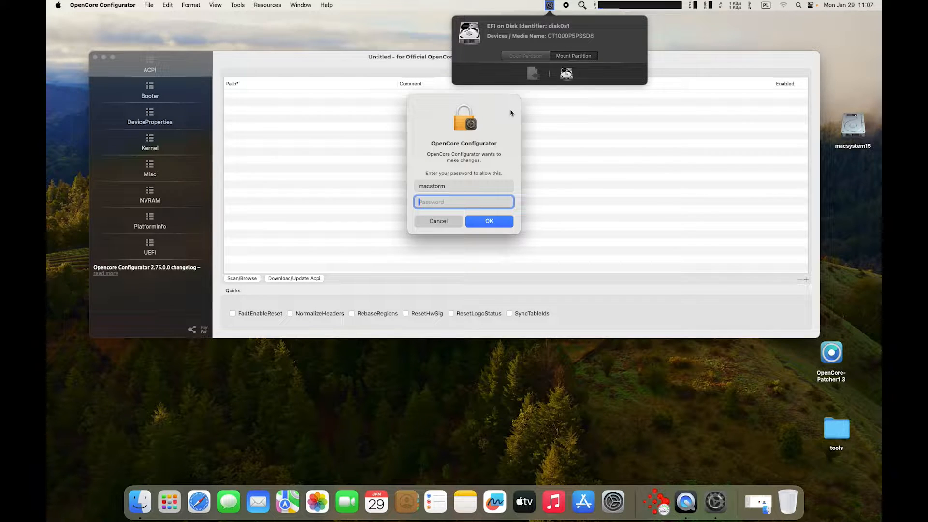
{"action": "type", "text": "*******"}
{"action": "key", "text": "Return"}
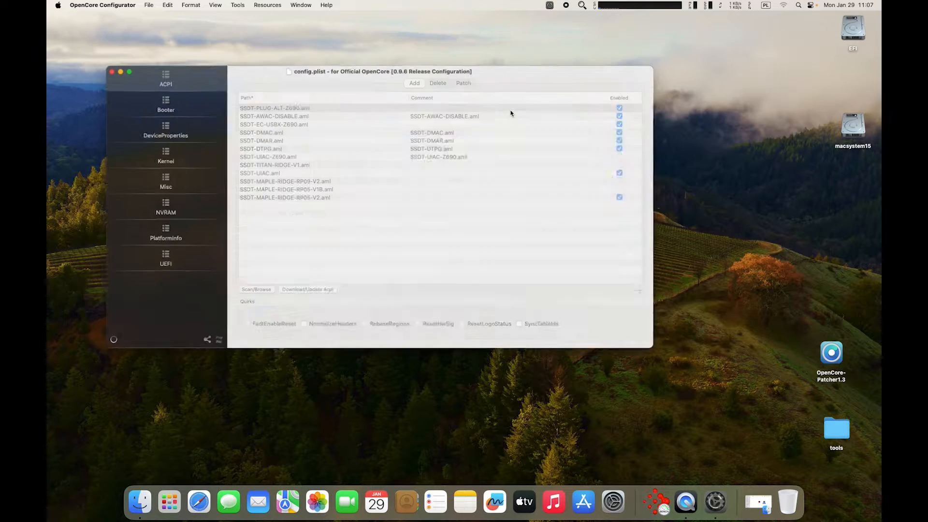
{"action": "left_click_drag", "start_coordinate": [504, 78], "coordinate": [620, 129]}
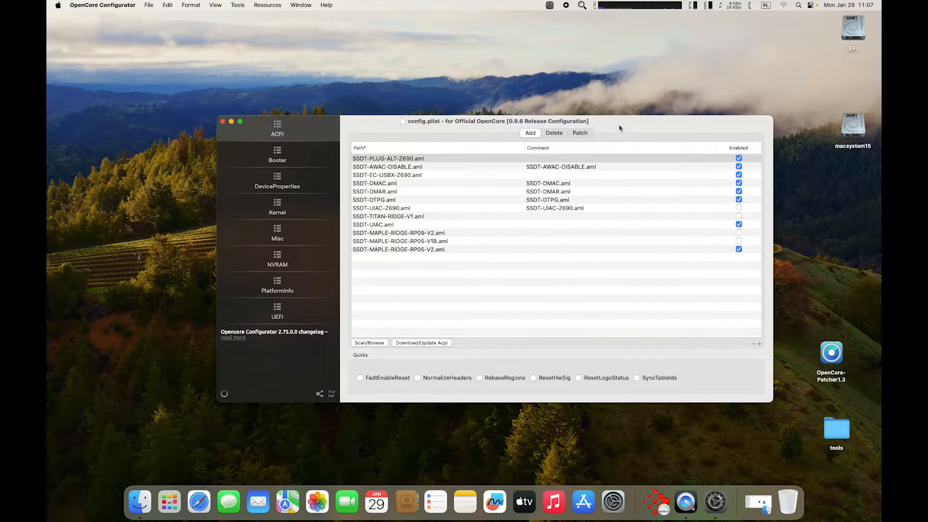
Open the mounted EFI partition, browse into EFI > OC, then return to the configurator.
{"action": "left_click", "coordinate": [549, 8]}
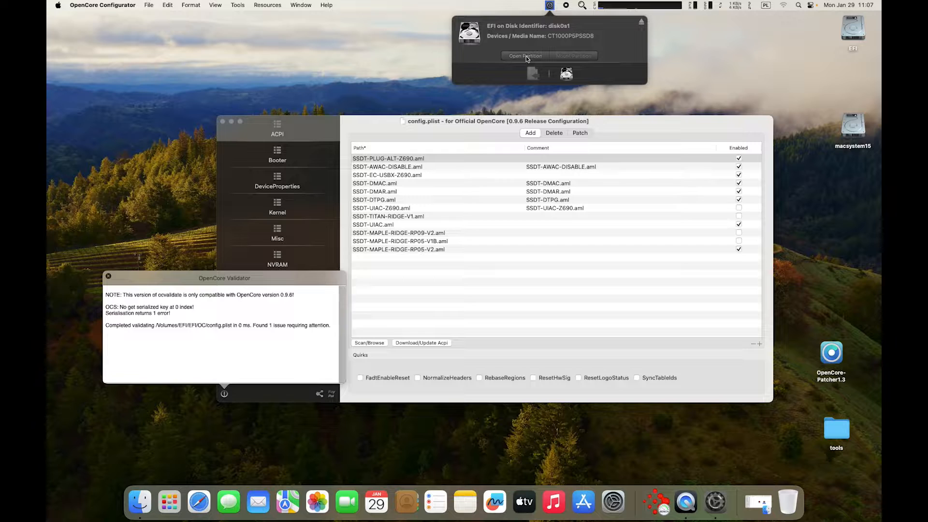
{"action": "left_click", "coordinate": [528, 57]}
{"action": "double_click", "coordinate": [224, 165]}
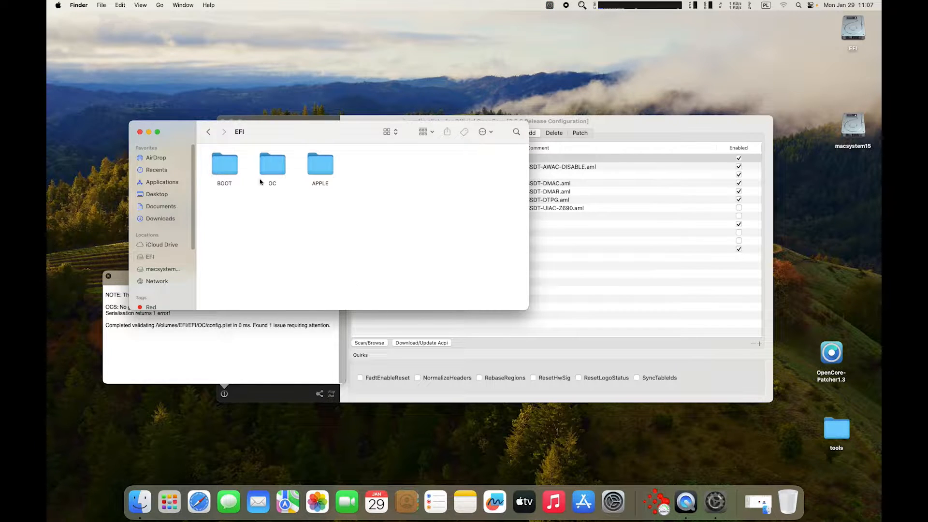
{"action": "double_click", "coordinate": [271, 169]}
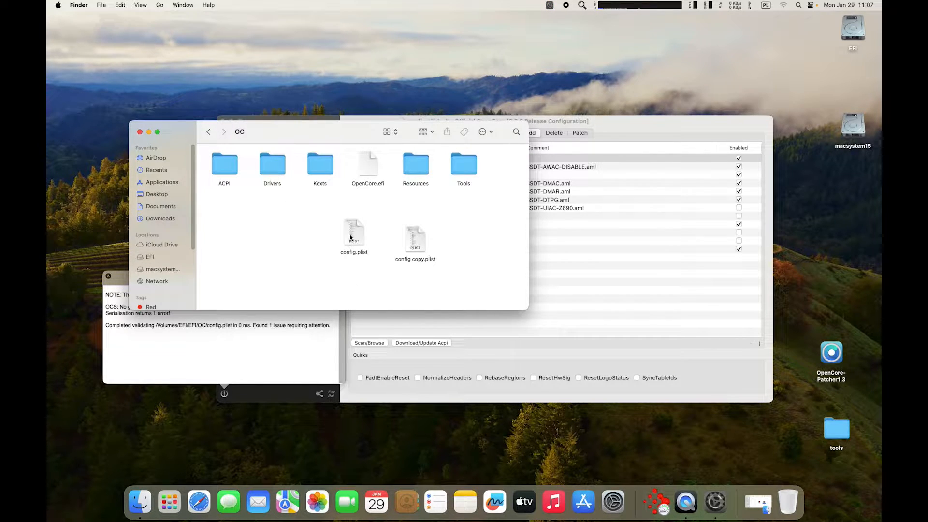
{"action": "left_click", "coordinate": [140, 132]}
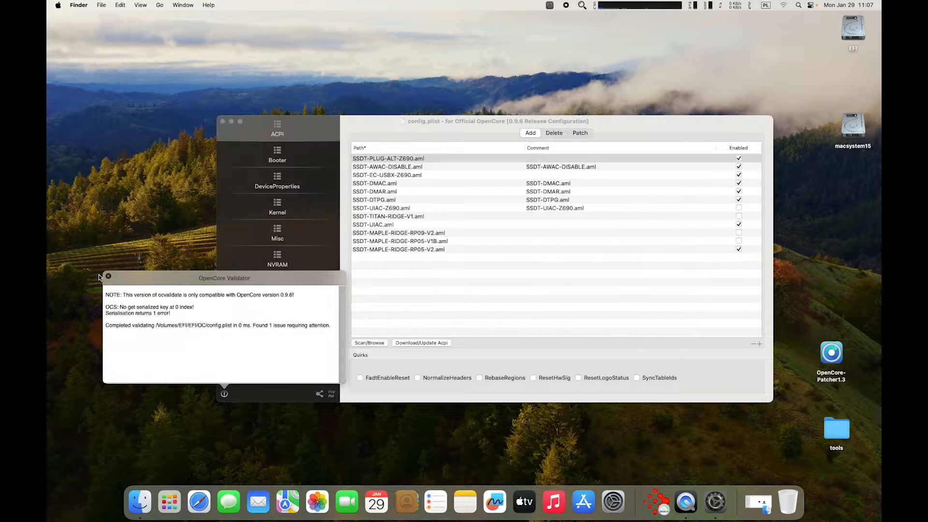
{"action": "left_click", "coordinate": [108, 276]}
Set Misc > Security SecureBootModel to Default and save config.plist.
{"action": "left_click", "coordinate": [256, 242]}
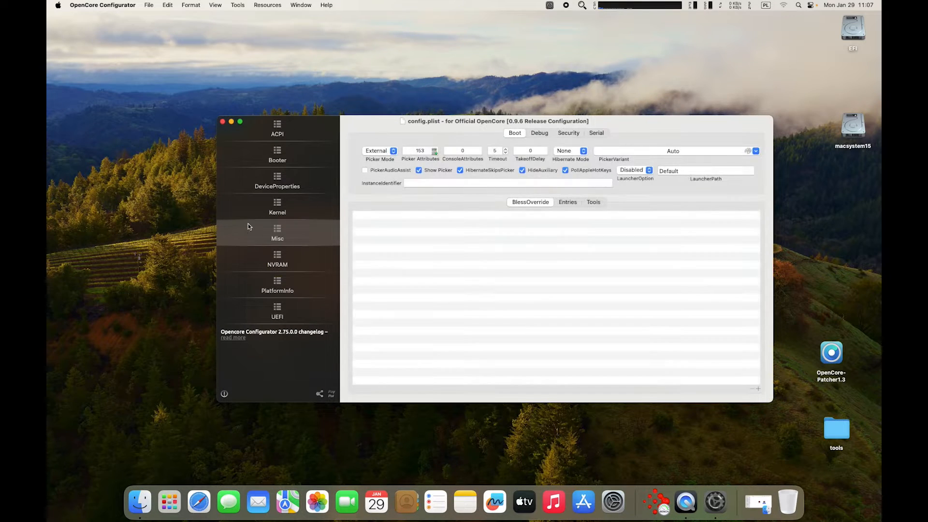
{"action": "left_click", "coordinate": [573, 133]}
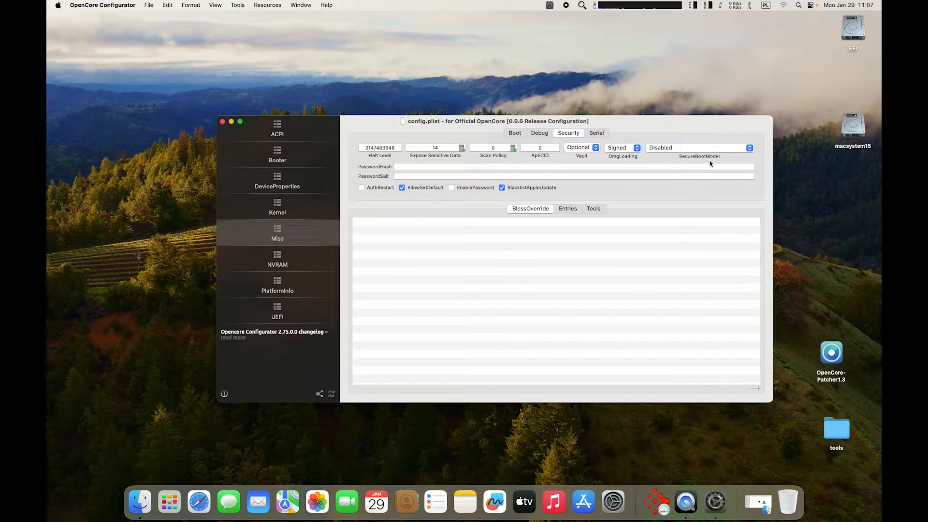
{"action": "key", "text": "alt+super+z"}
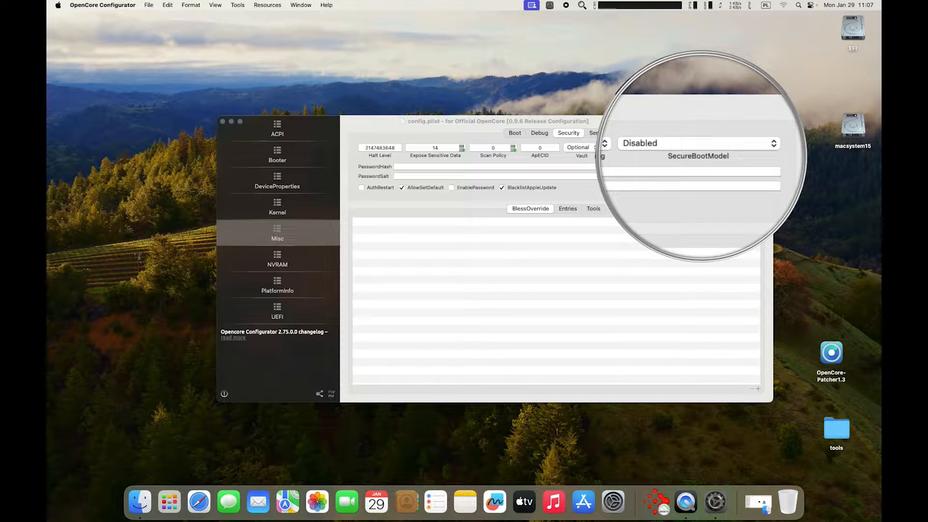
{"action": "left_click", "coordinate": [751, 148]}
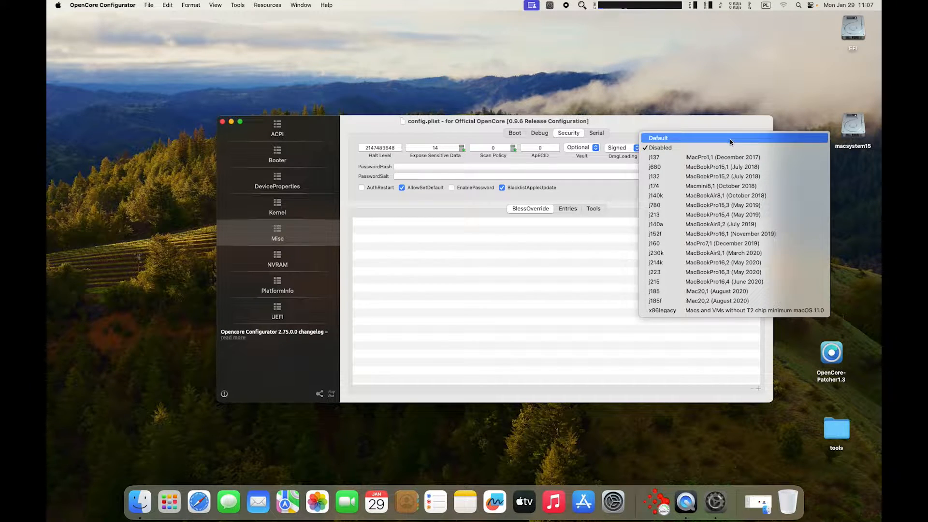
{"action": "left_click", "coordinate": [730, 139]}
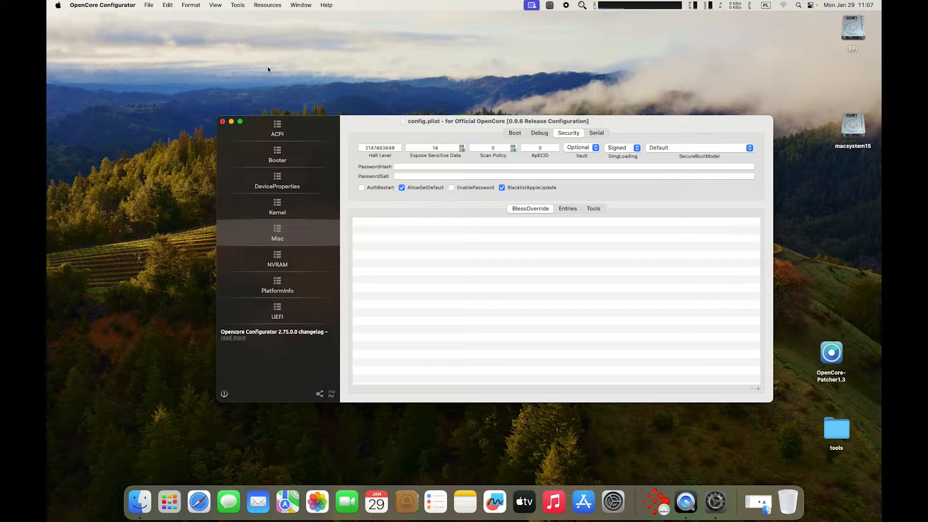
{"action": "left_click", "coordinate": [150, 6]}
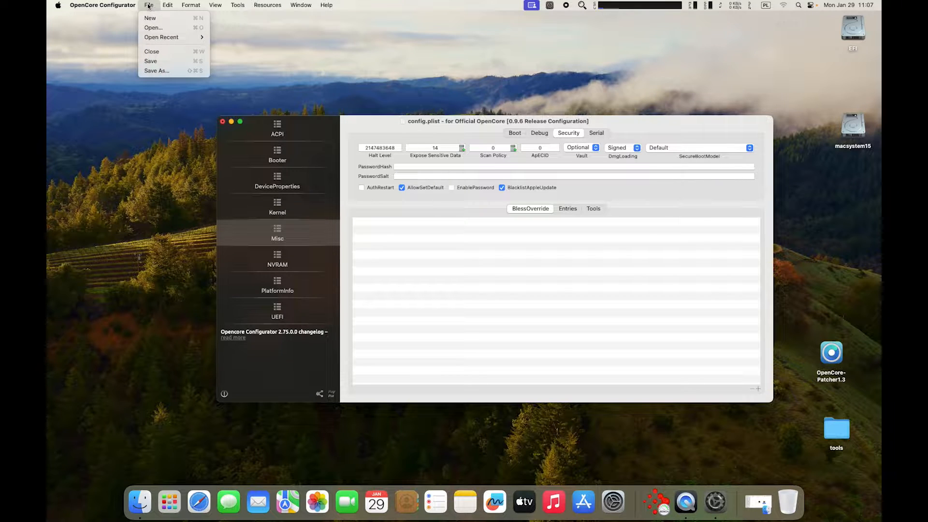
{"action": "left_click", "coordinate": [173, 62]}
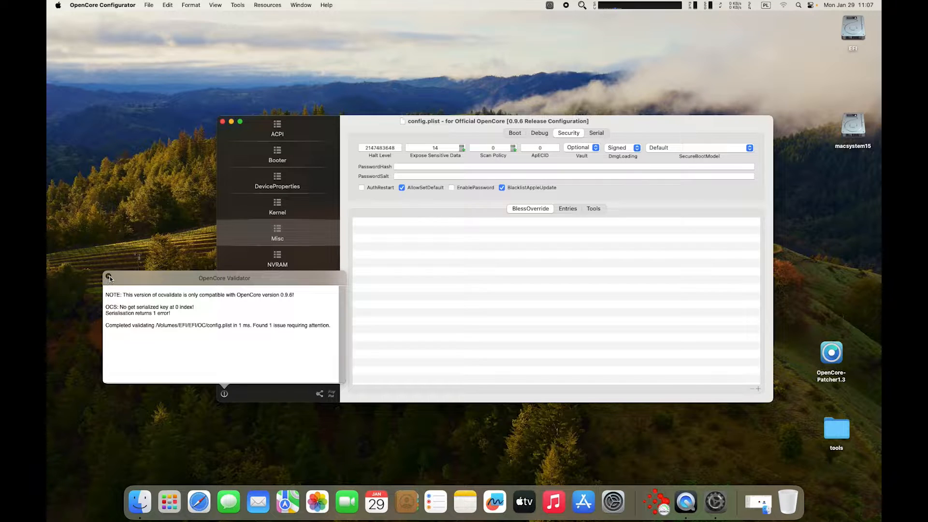
Close the validation report and config.plist window, then restart the Mac.
{"action": "left_click", "coordinate": [108, 277]}
{"action": "left_click", "coordinate": [222, 122]}
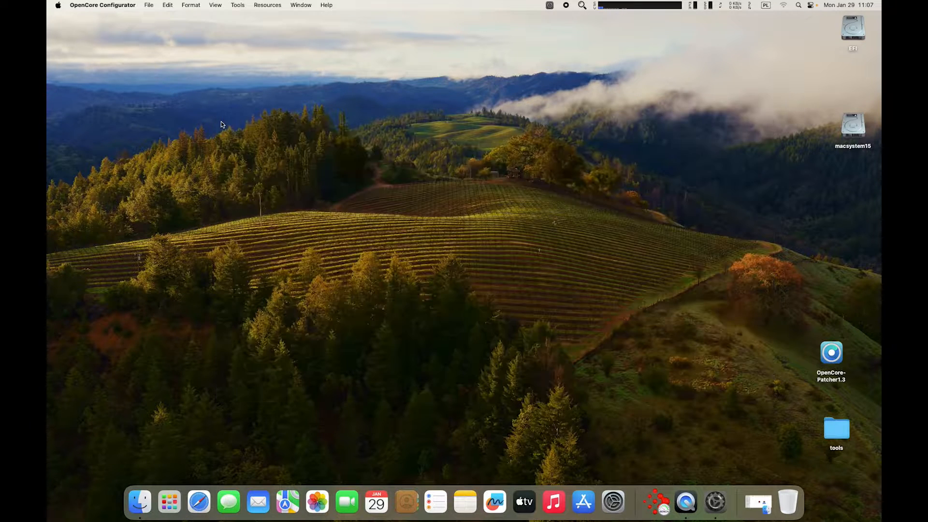
{"action": "left_click", "coordinate": [57, 5]}
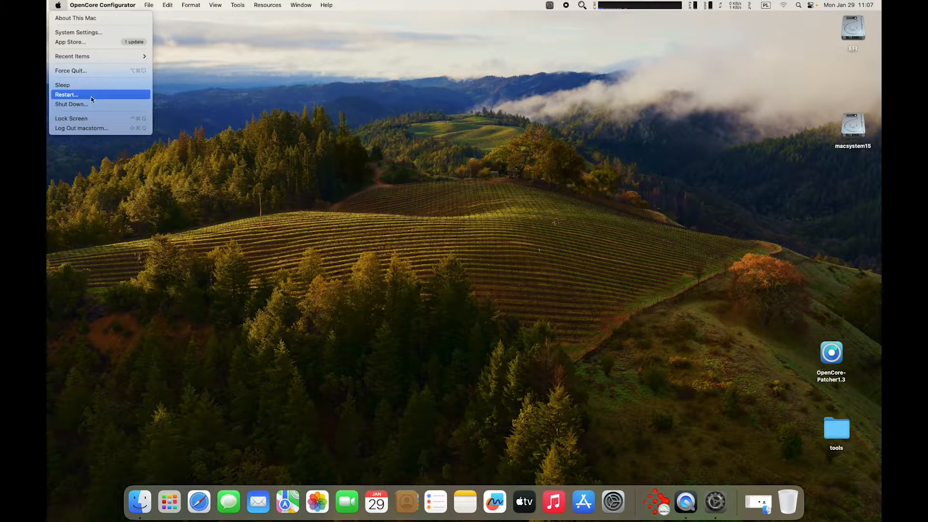
{"action": "left_click", "coordinate": [68, 95]}
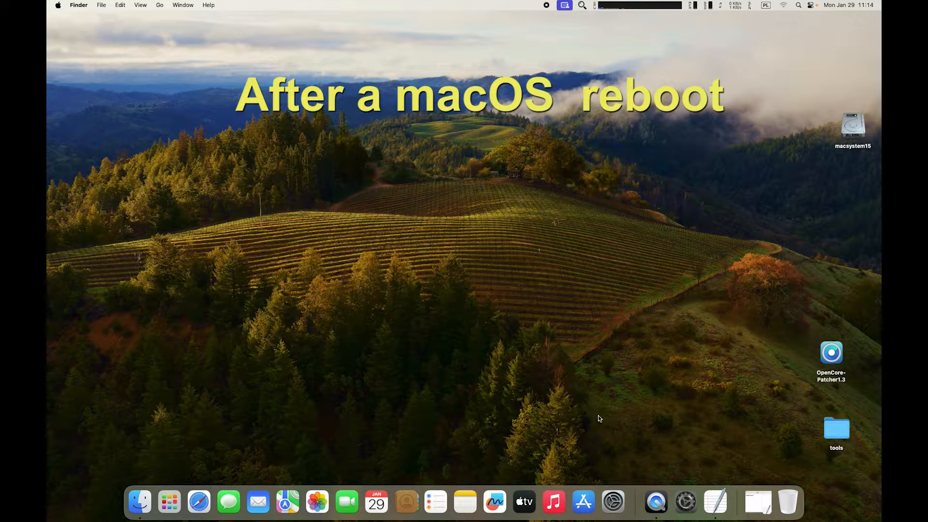
Check General > Software Update, finding macOS Sonoma 14.2.1 still up to date.
{"action": "left_click", "coordinate": [613, 498]}
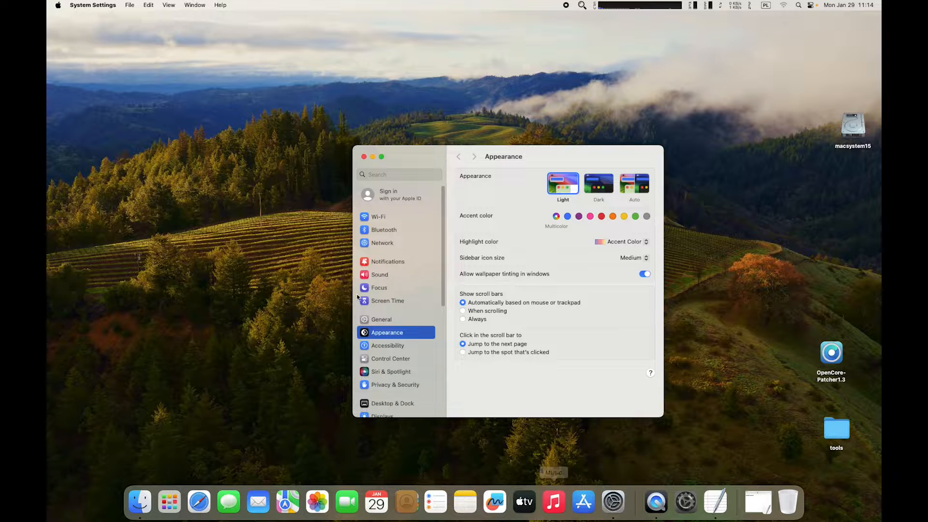
{"action": "left_click", "coordinate": [413, 319]}
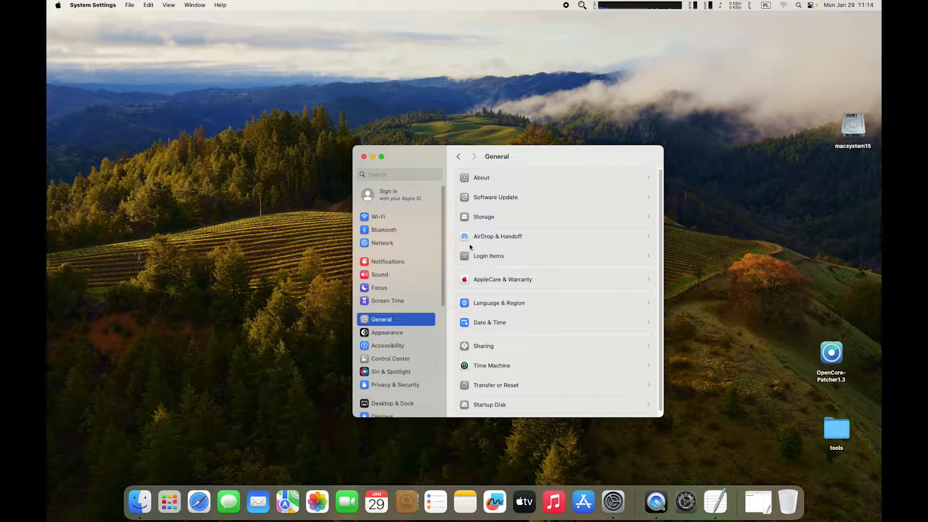
{"action": "left_click", "coordinate": [524, 199]}
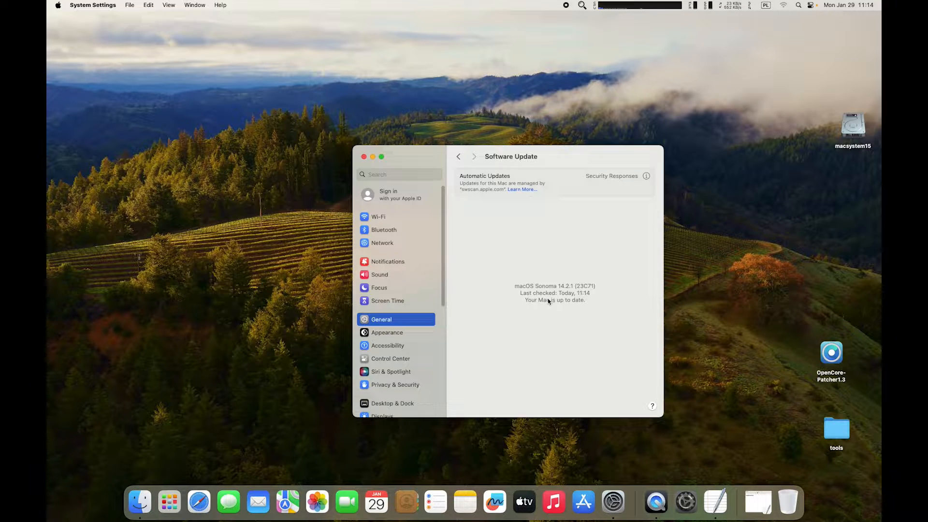
{"action": "left_click", "coordinate": [582, 5]}
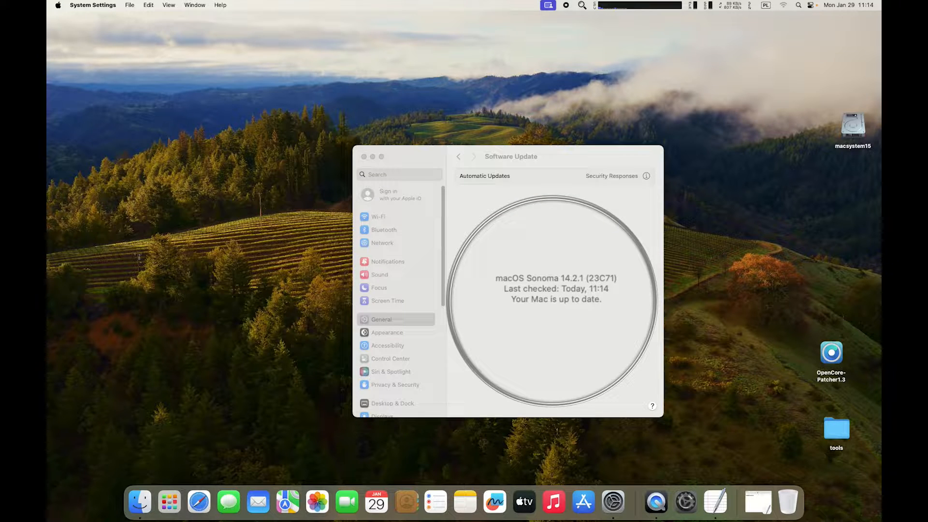
{"action": "left_click", "coordinate": [552, 301]}
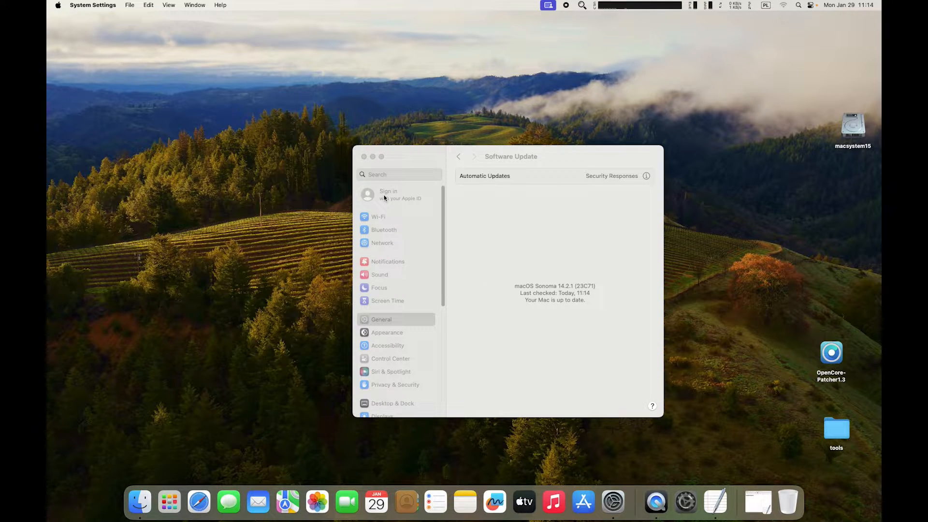
Close System Settings and launch OpenCore Configurator from Launchpad.
{"action": "left_click", "coordinate": [364, 157]}
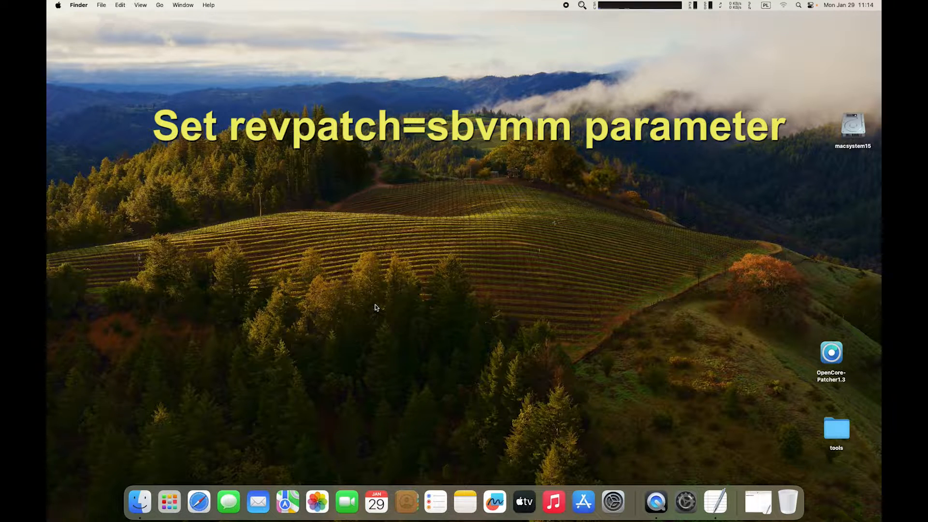
{"action": "left_click", "coordinate": [170, 502]}
{"action": "left_click", "coordinate": [369, 150]}
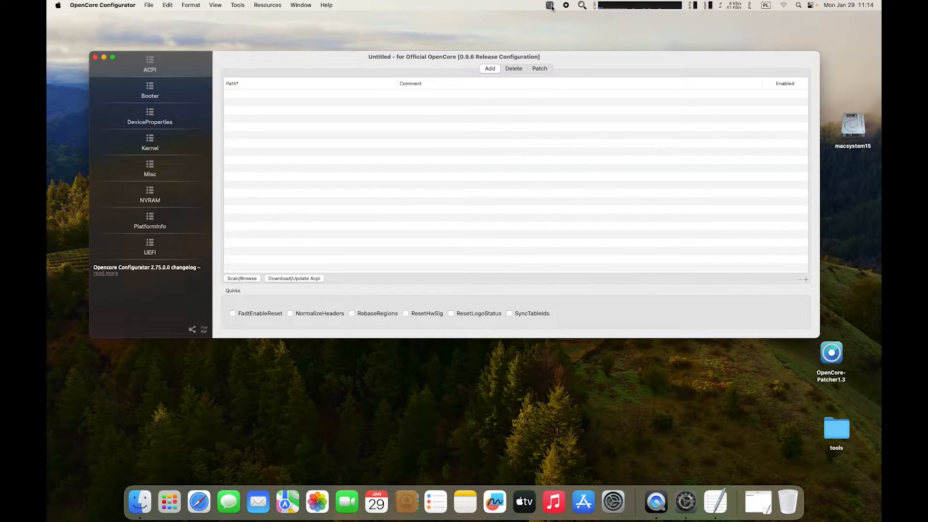
Mount the EFI partition from the menu-bar mounter using the admin password.
{"action": "left_click", "coordinate": [550, 5]}
{"action": "left_click", "coordinate": [574, 56]}
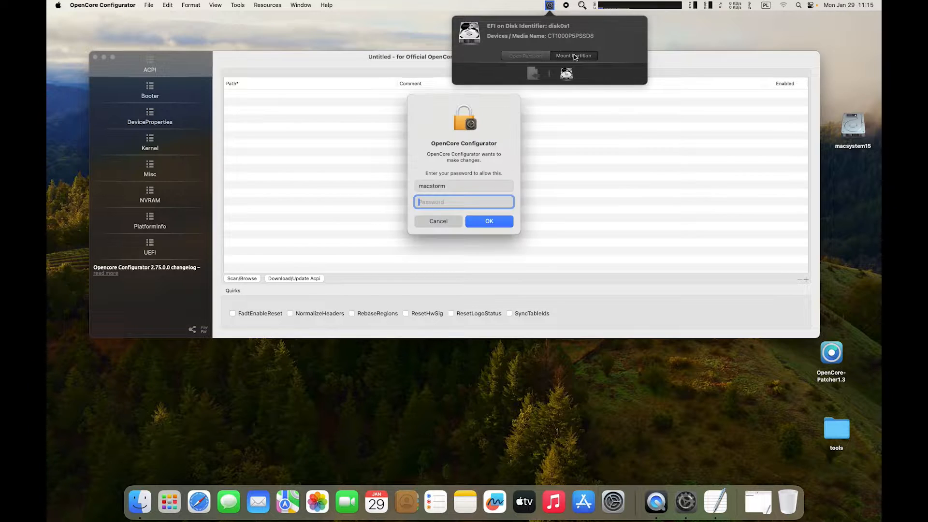
{"action": "type", "text": "••"}
{"action": "key", "text": "Return"}
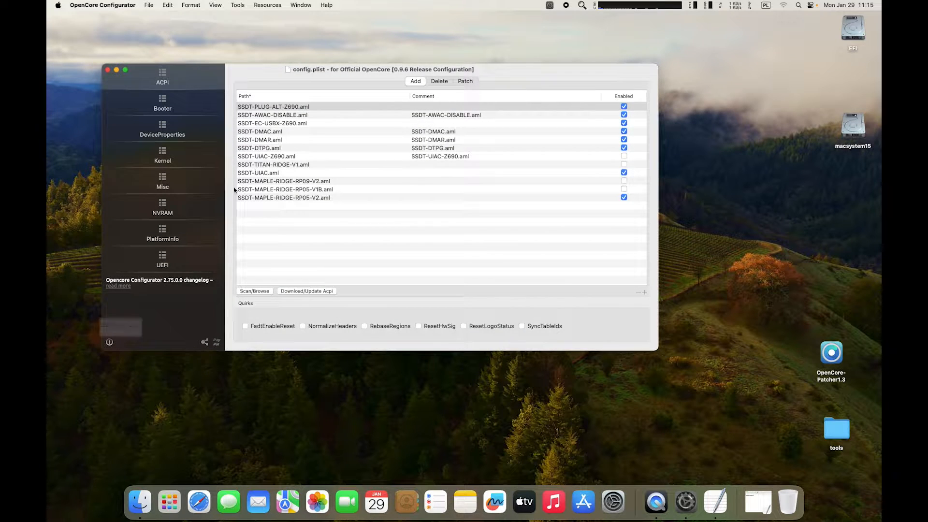
Show the Misc > NVRAM keys under the third UUID, including boot-args.
{"action": "left_click", "coordinate": [169, 183]}
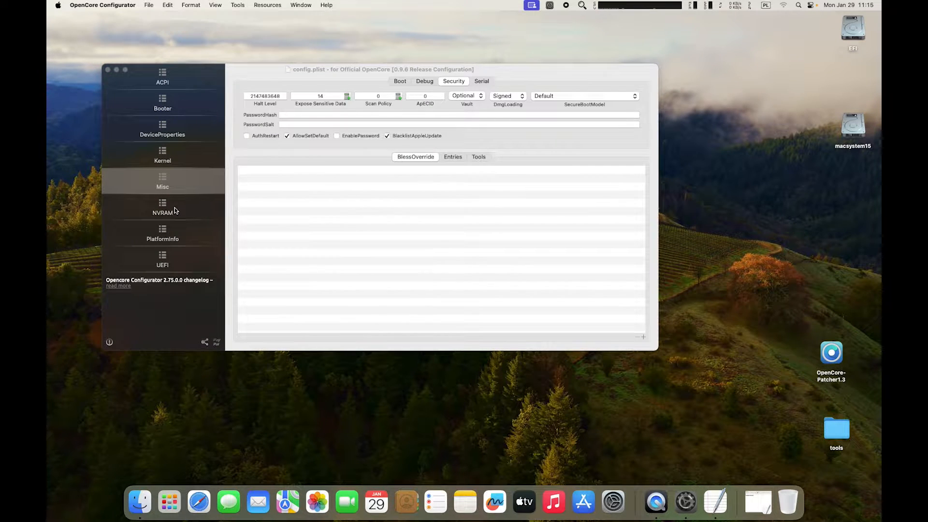
{"action": "left_click", "coordinate": [172, 210]}
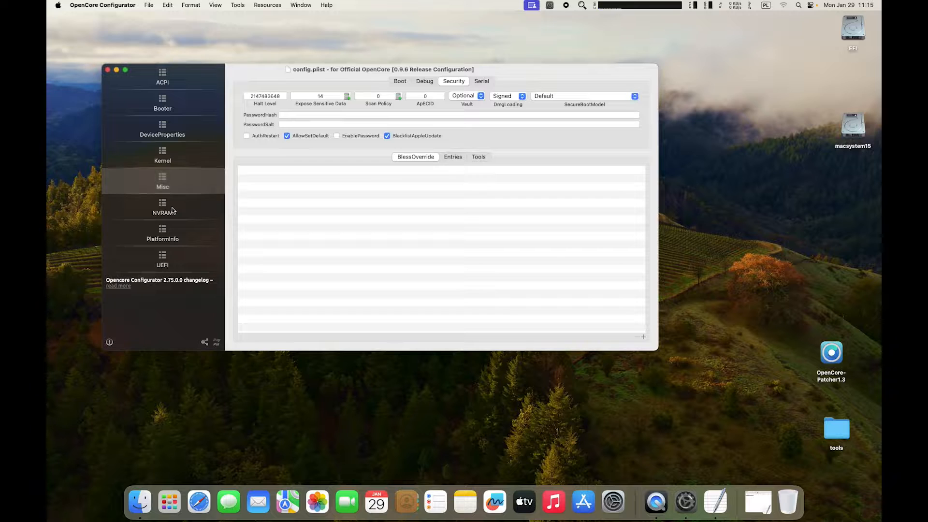
{"action": "left_click", "coordinate": [173, 211]}
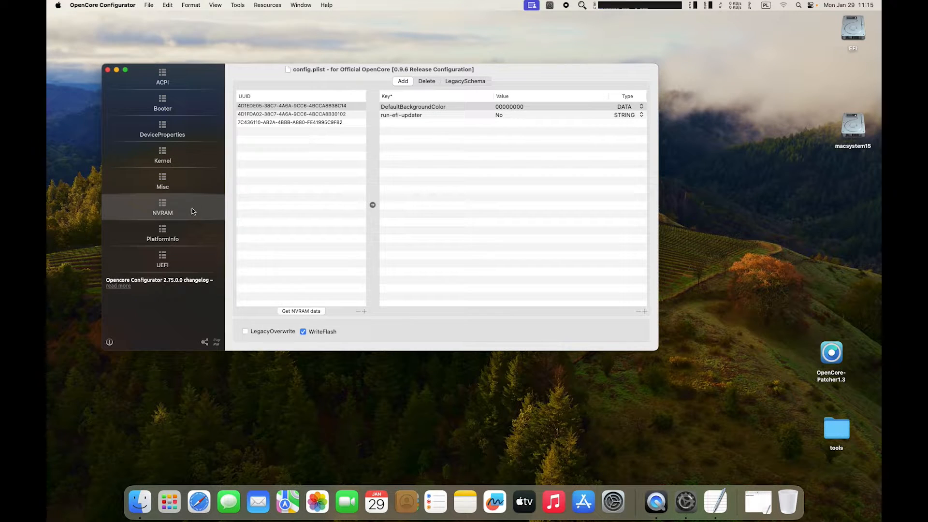
{"action": "left_click", "coordinate": [299, 123]}
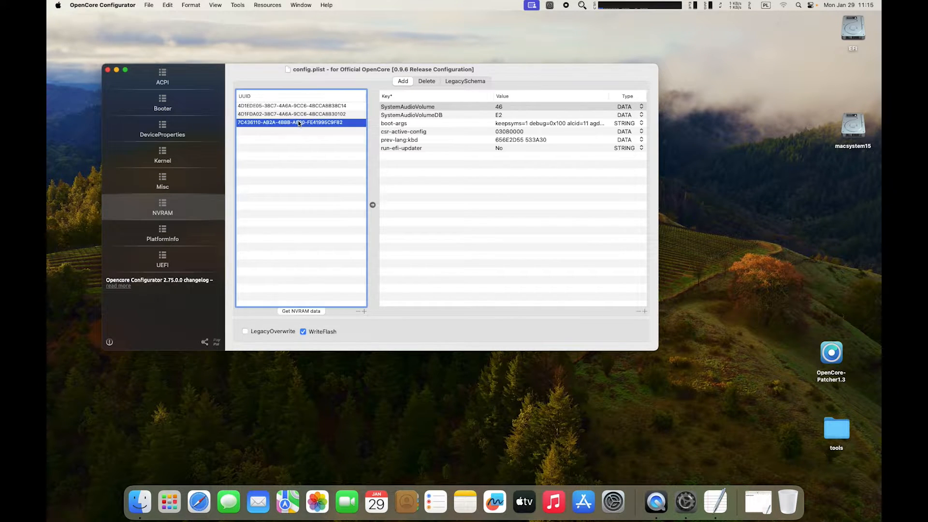
Move the wifi-arg note aside, select the boot-args entry, and widen the window.
{"action": "left_click", "coordinate": [762, 497]}
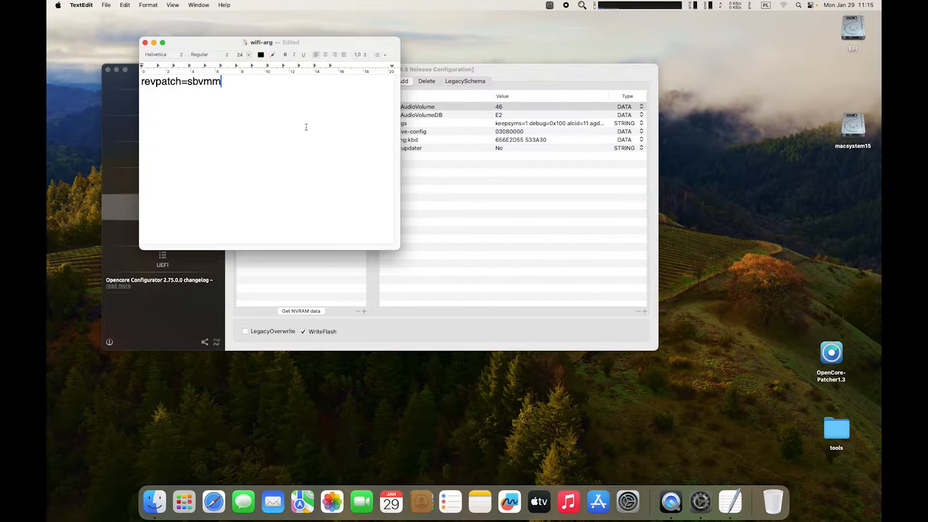
{"action": "left_click_drag", "start_coordinate": [273, 42], "coordinate": [616, 275]}
{"action": "left_click", "coordinate": [311, 123]}
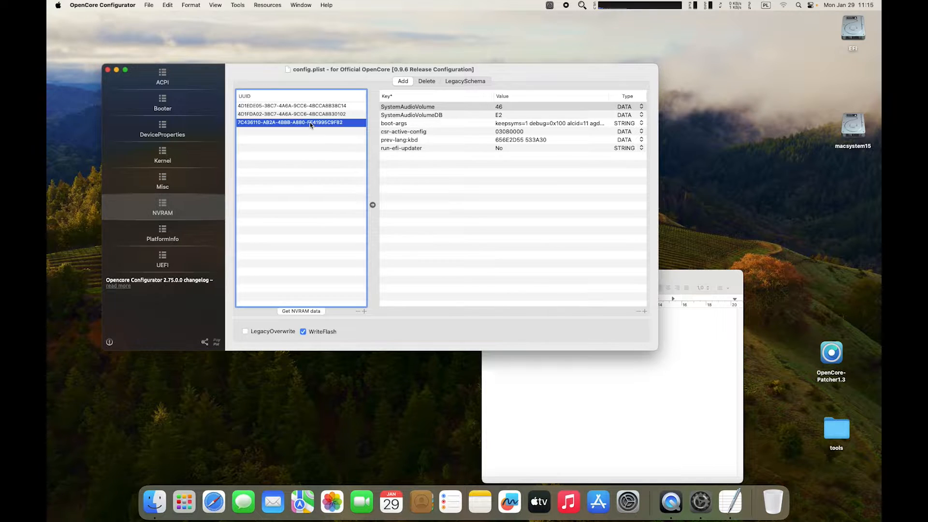
{"action": "left_click", "coordinate": [405, 124]}
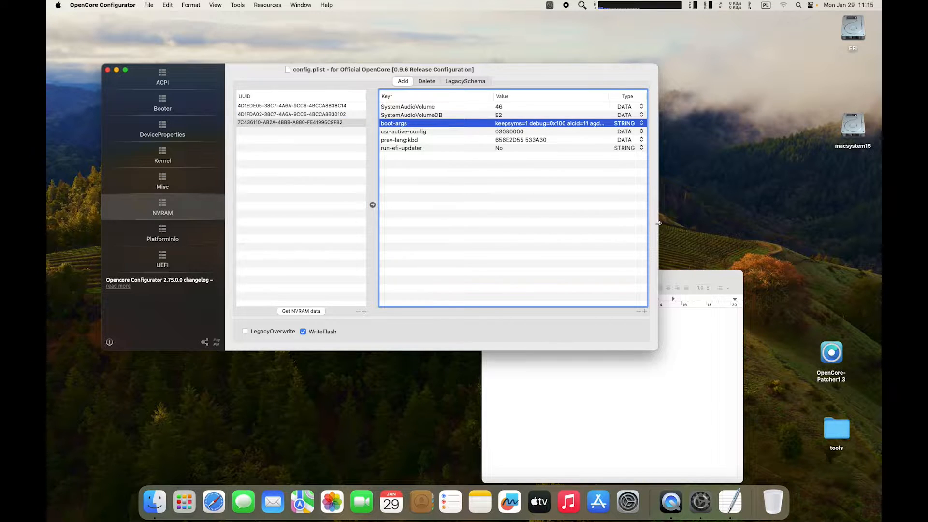
{"action": "left_click_drag", "start_coordinate": [657, 227], "coordinate": [801, 247]}
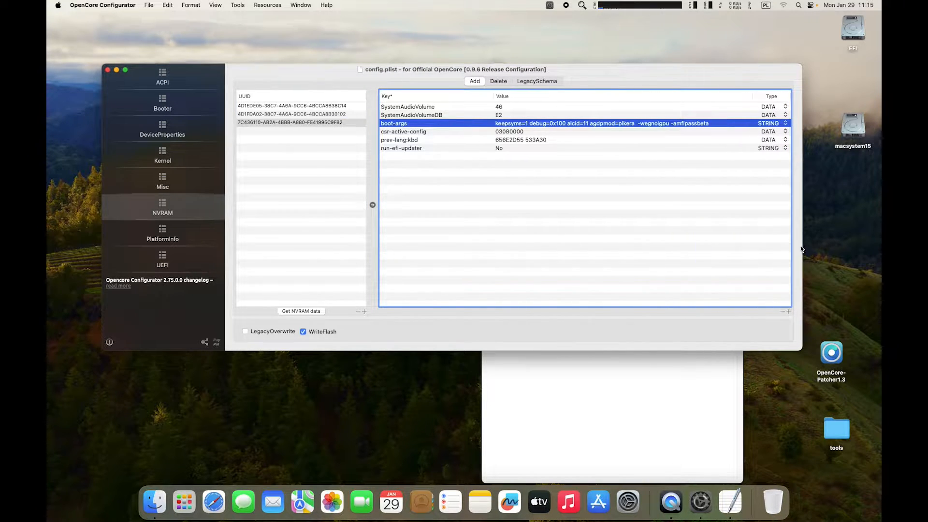
Copy the text revpatch=sbvmm from the wifi-arg note.
{"action": "left_click", "coordinate": [578, 379]}
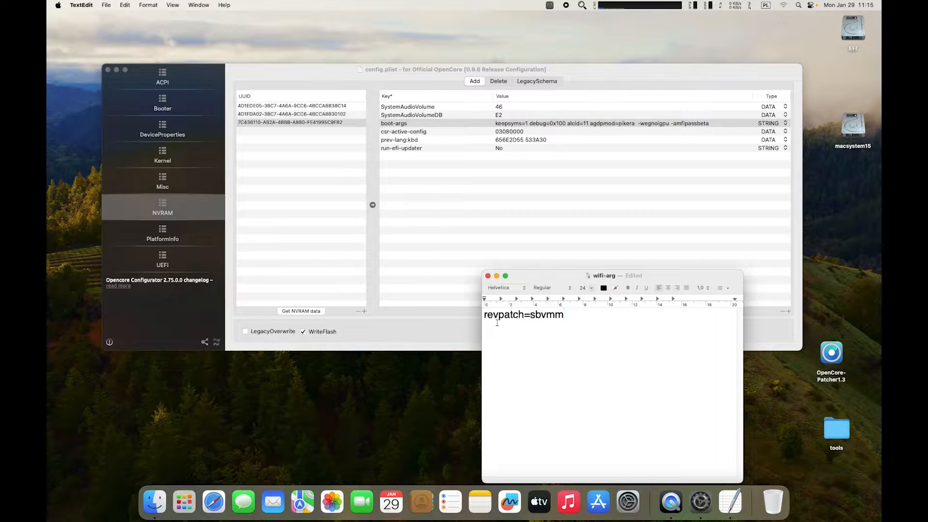
{"action": "left_click_drag", "start_coordinate": [484, 317], "coordinate": [565, 317]}
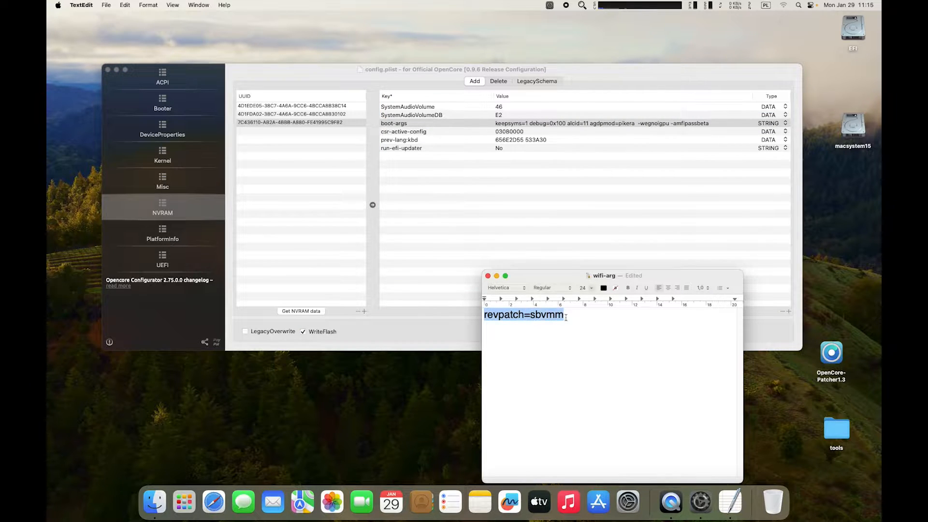
{"action": "right_click", "coordinate": [517, 313]}
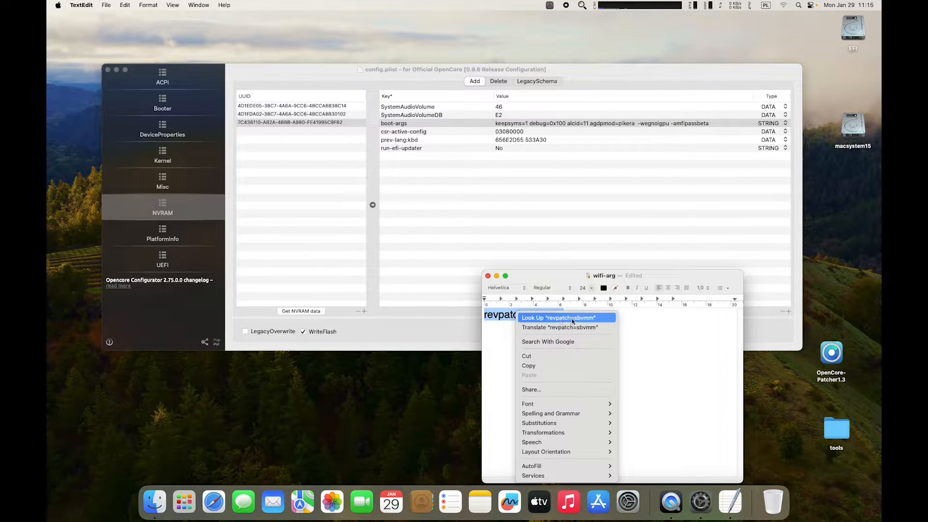
{"action": "left_click", "coordinate": [507, 342]}
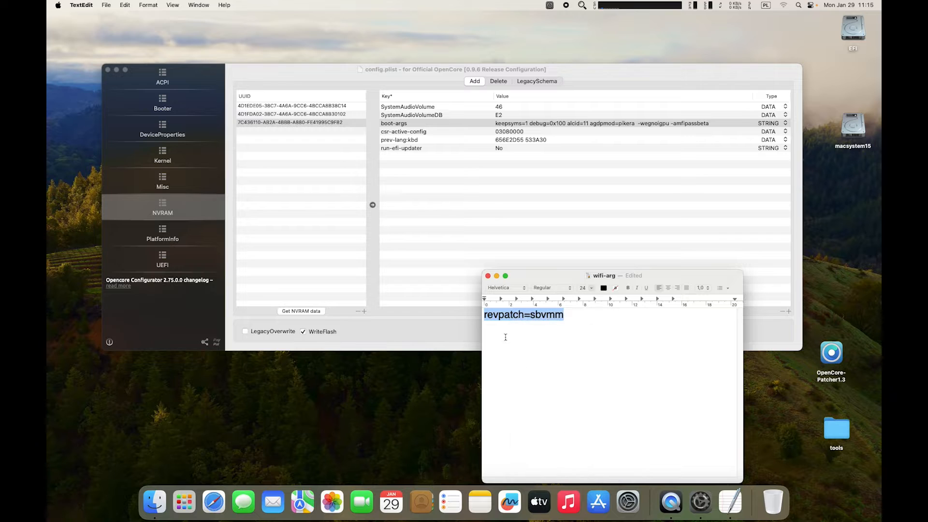
{"action": "right_click", "coordinate": [527, 315]}
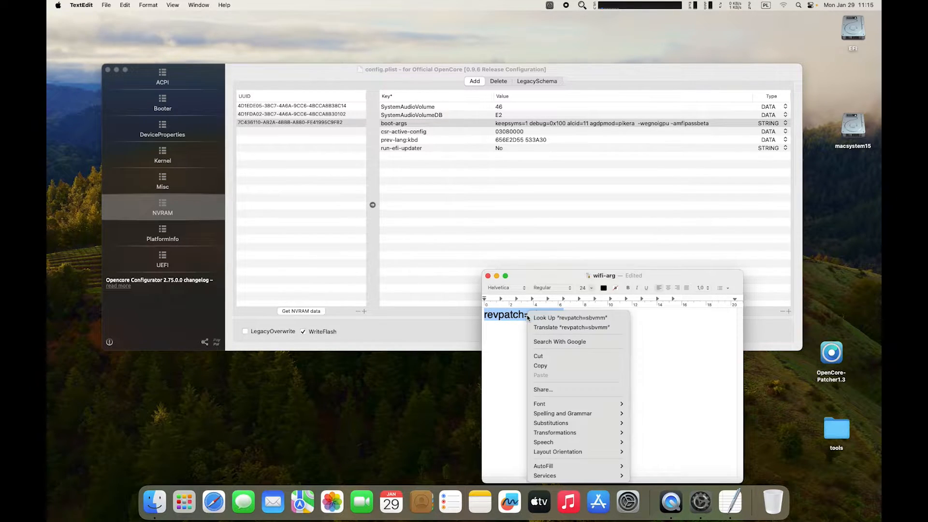
{"action": "left_click", "coordinate": [544, 366]}
{"action": "left_click", "coordinate": [570, 352]}
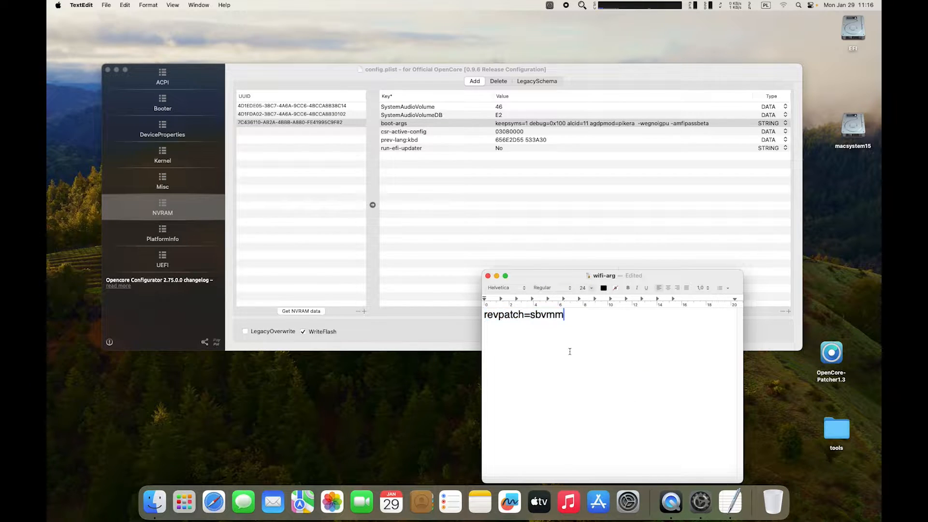
Append revpatch=sbvmm to the boot-args value and resize columns to show it fully.
{"action": "double_click", "coordinate": [701, 123]}
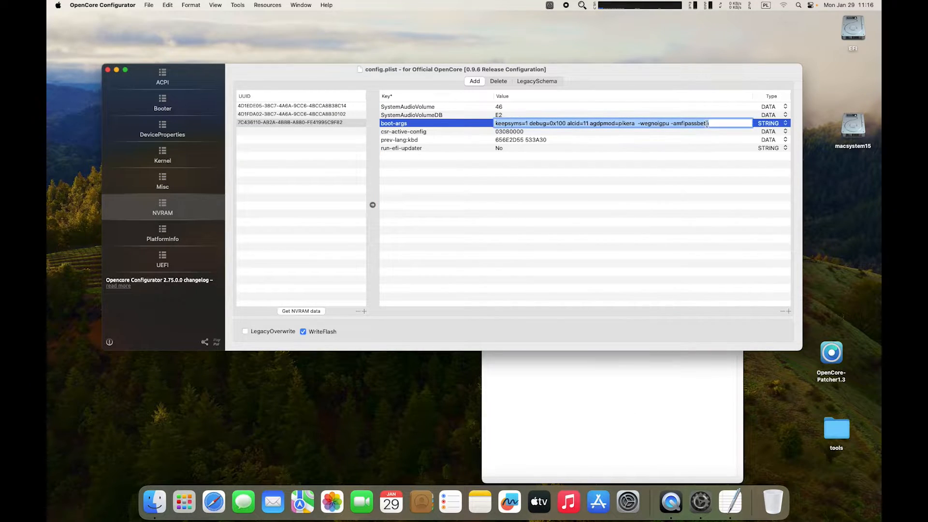
{"action": "left_click", "coordinate": [709, 123]}
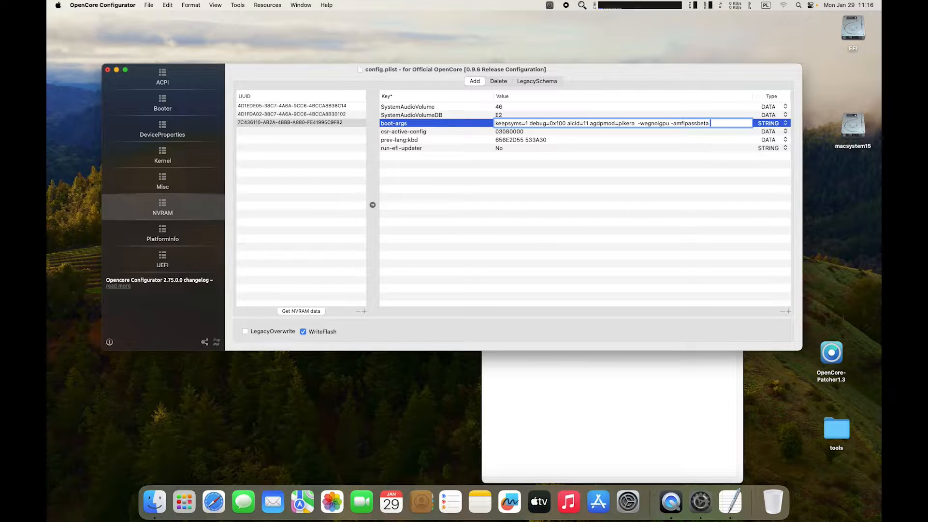
{"action": "key", "text": "super+v"}
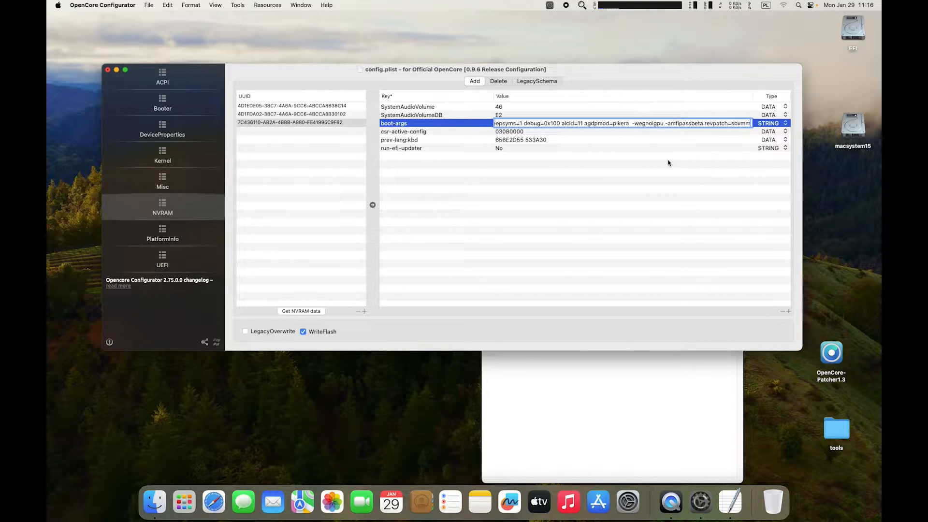
{"action": "key", "text": "Return"}
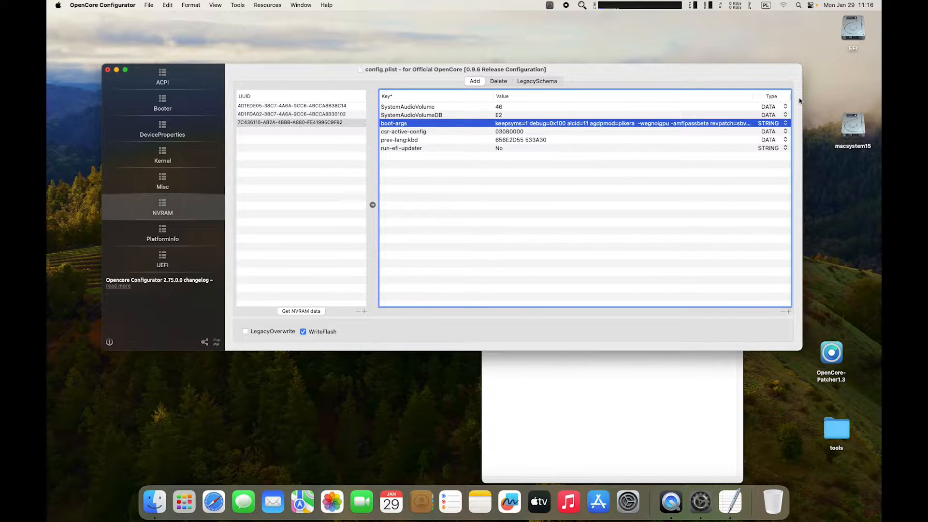
{"action": "left_click_drag", "start_coordinate": [802, 100], "coordinate": [835, 99]}
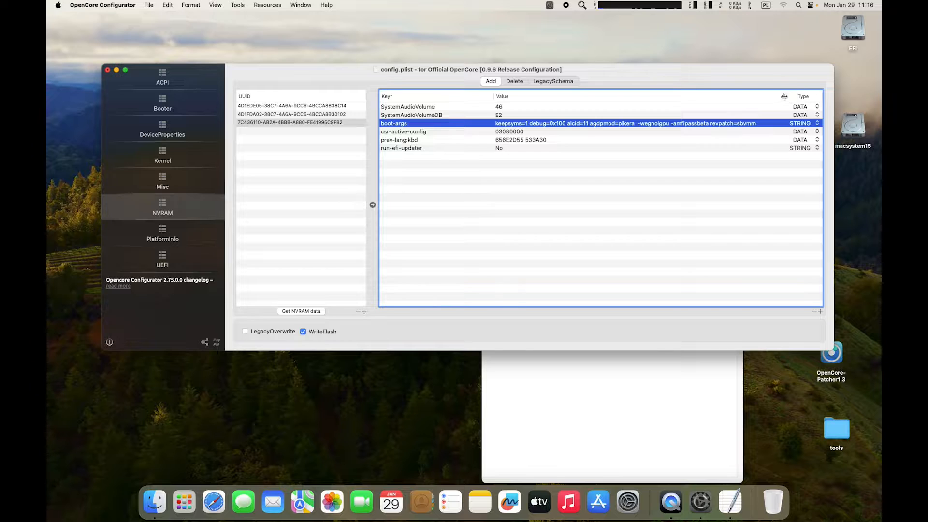
{"action": "left_click_drag", "start_coordinate": [786, 98], "coordinate": [769, 98]}
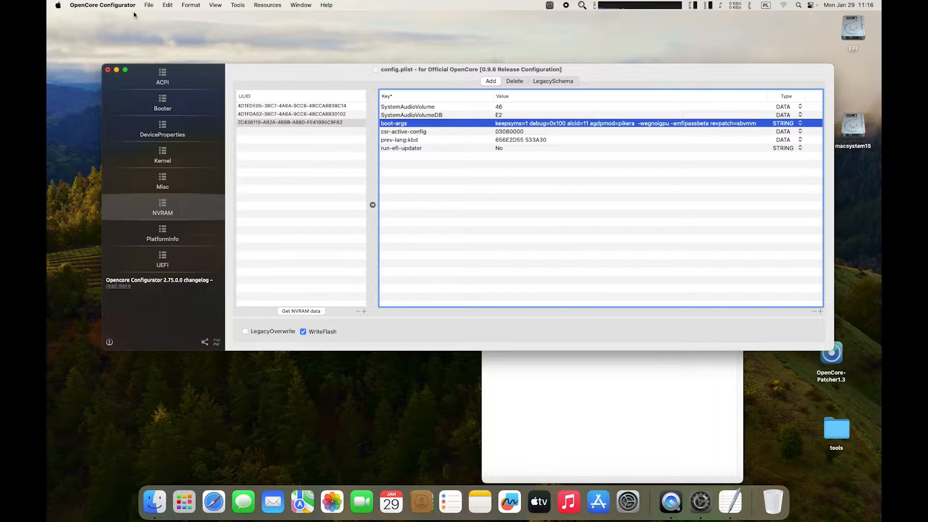
Save config.plist with the updated boot-args and dismiss the validation results.
{"action": "left_click", "coordinate": [148, 5]}
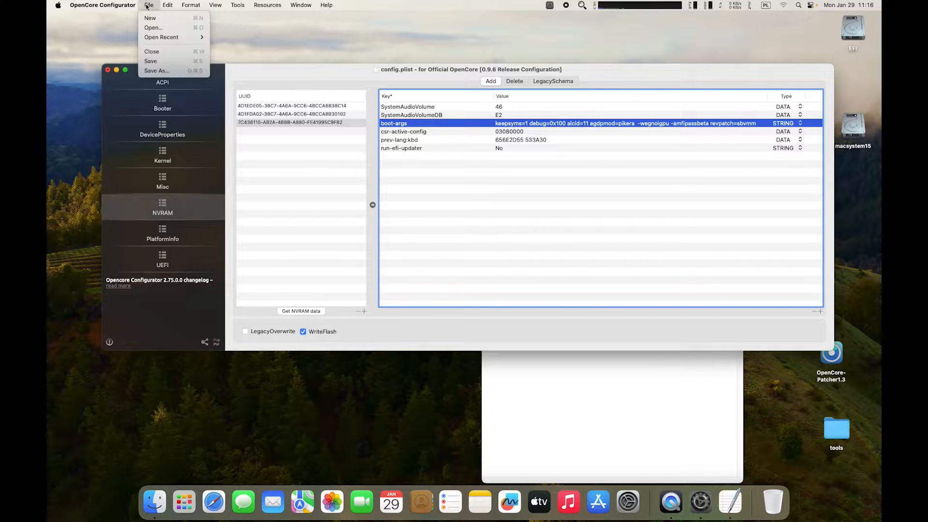
{"action": "left_click", "coordinate": [158, 61]}
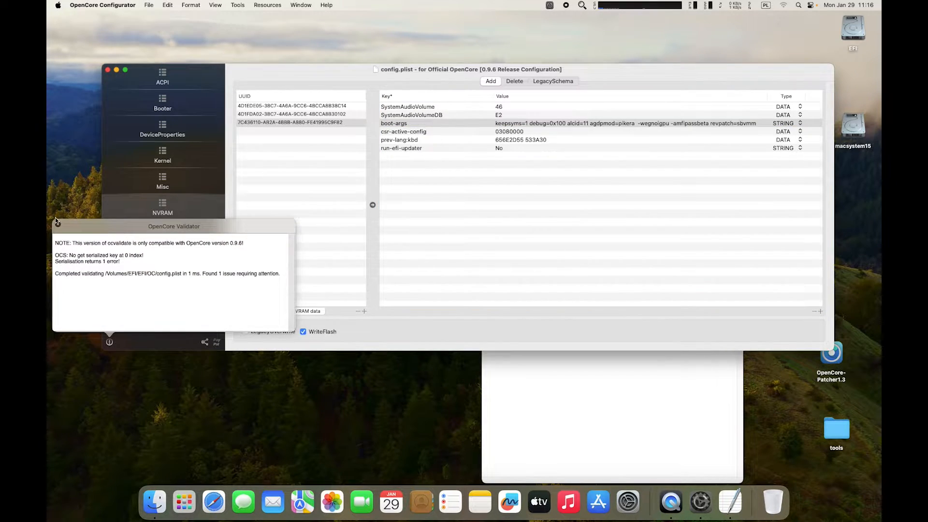
{"action": "left_click", "coordinate": [56, 219]}
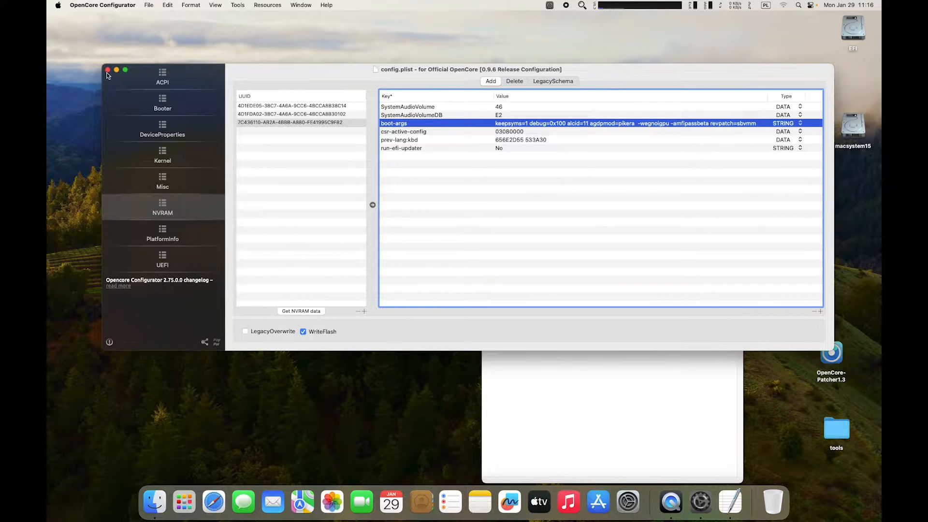
View the ACPI and Kernel kext sections, then bring up the EFI partition options.
{"action": "left_click", "coordinate": [106, 73]}
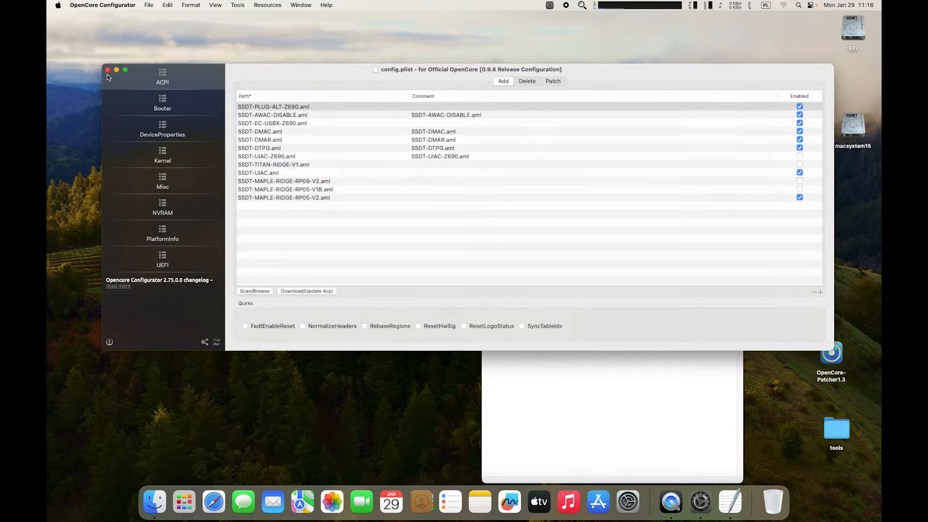
{"action": "left_click", "coordinate": [169, 160]}
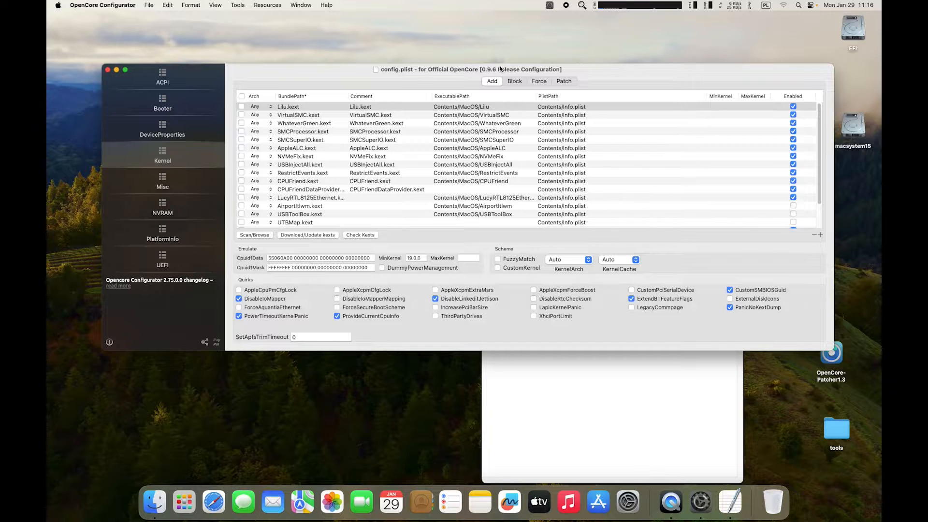
{"action": "left_click", "coordinate": [550, 5]}
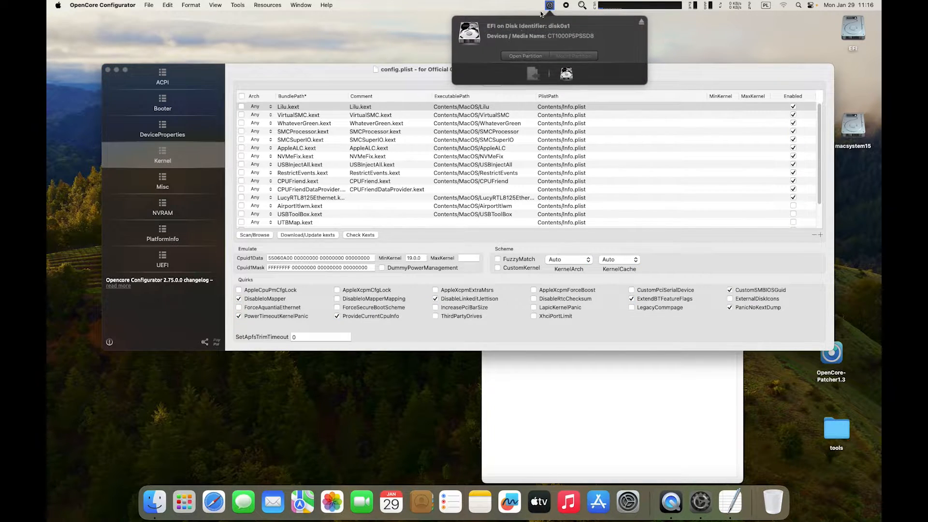
Open the EFI partition's EFI > OC > Kexts folder in Finder and drag its window to the lower right.
{"action": "left_click", "coordinate": [530, 55]}
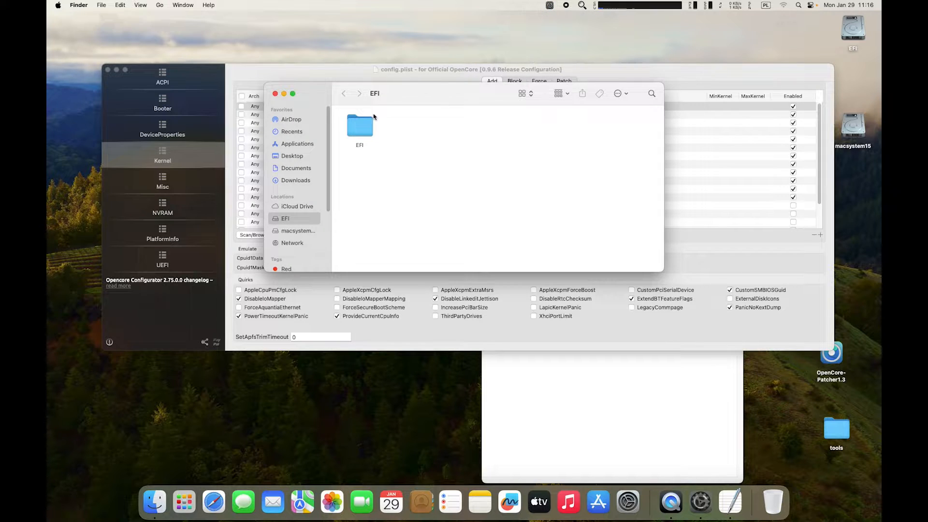
{"action": "double_click", "coordinate": [366, 130]}
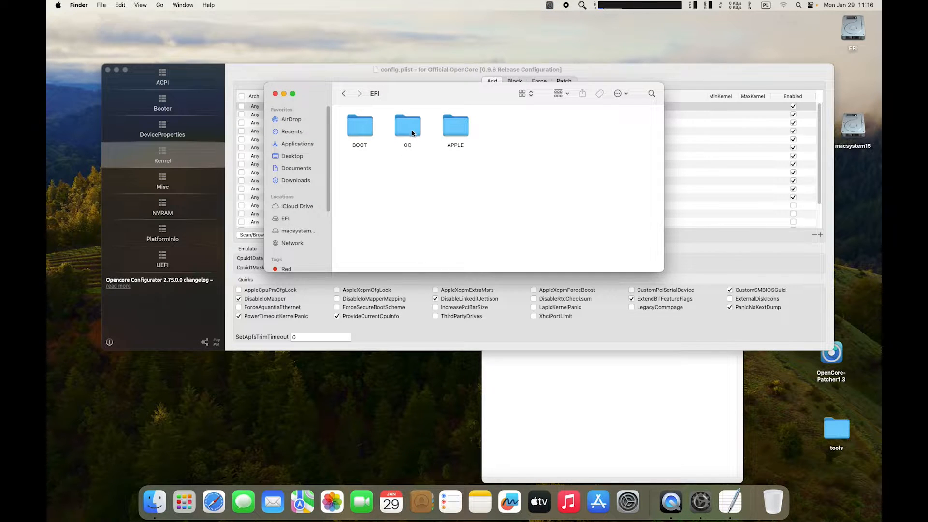
{"action": "double_click", "coordinate": [412, 133]}
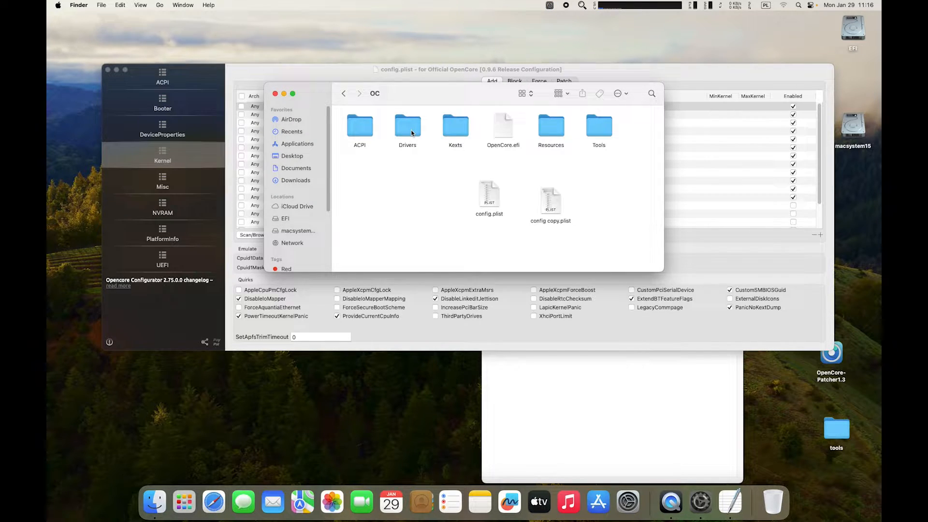
{"action": "double_click", "coordinate": [454, 134]}
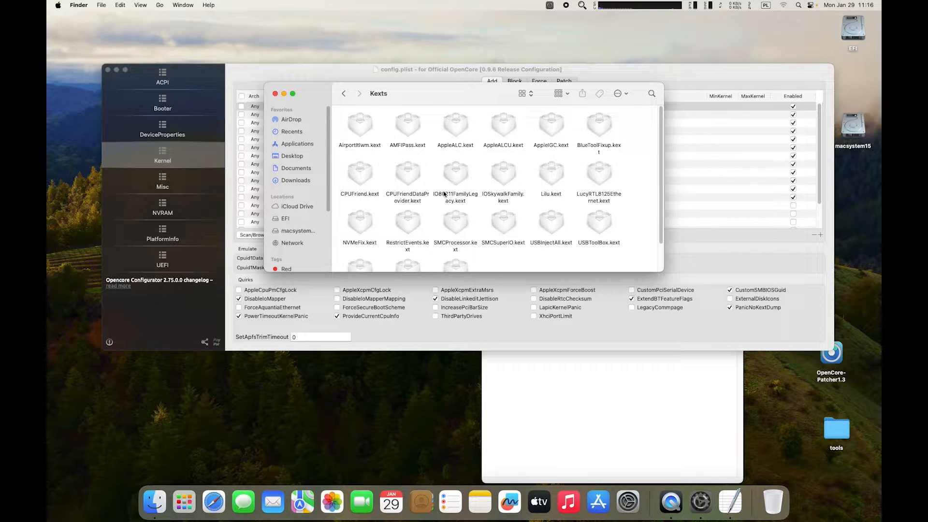
{"action": "key", "text": "alt"}
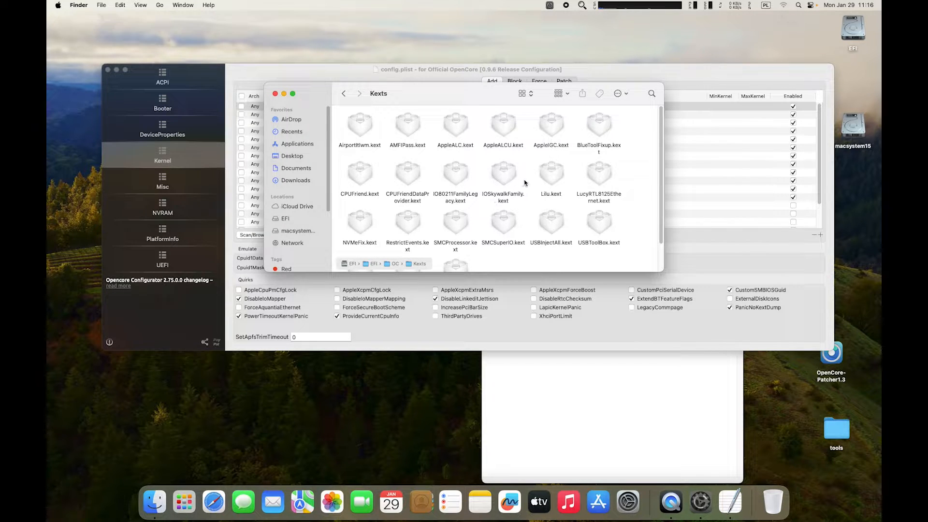
{"action": "scroll", "coordinate": [491, 199], "scroll_direction": "down", "scroll_amount": 1}
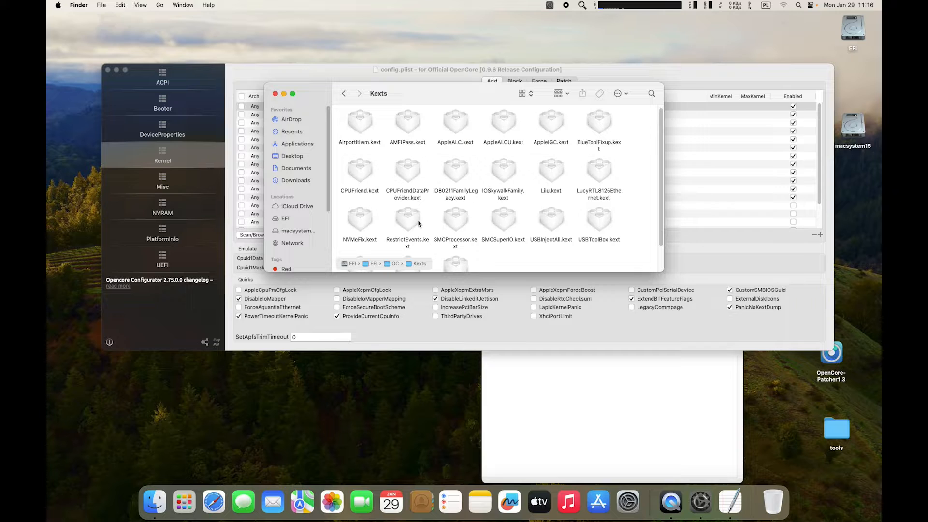
{"action": "key", "text": "alt+z"}
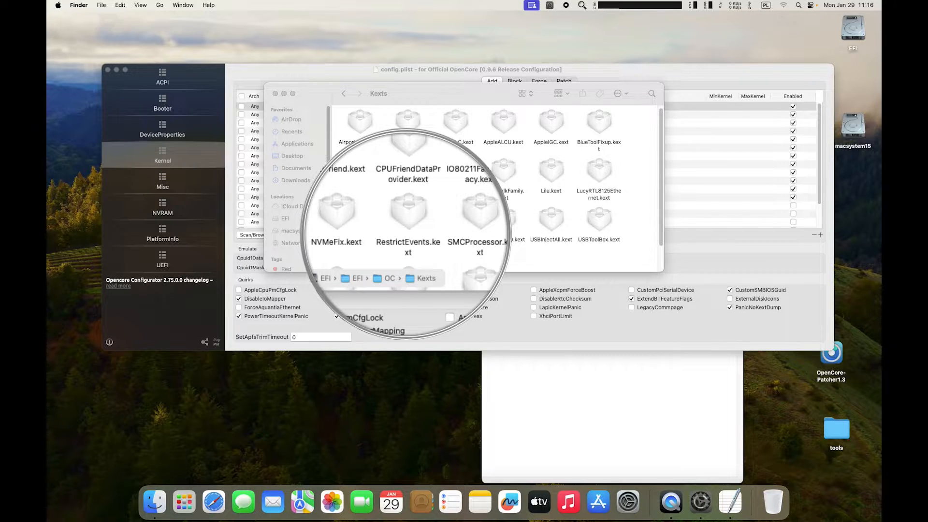
{"action": "key", "text": "alt+z"}
{"action": "left_click_drag", "start_coordinate": [421, 94], "coordinate": [619, 309]}
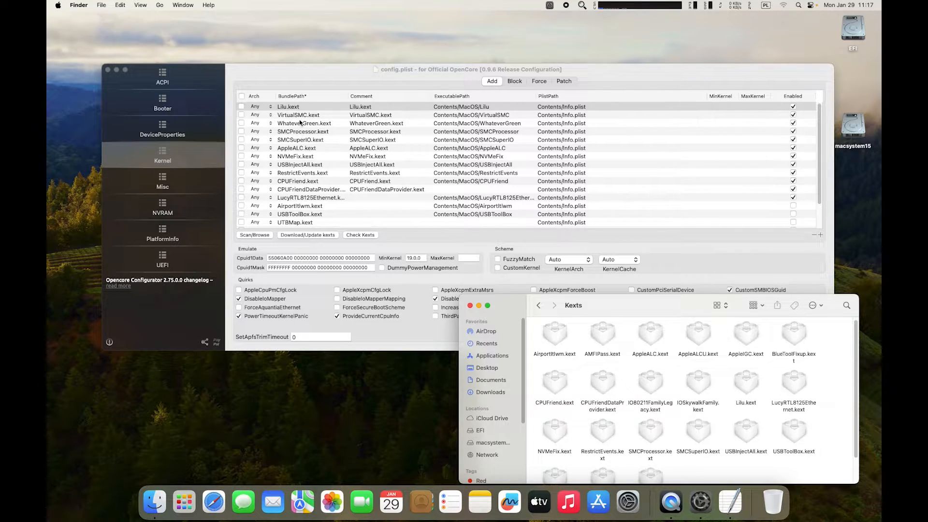
With RestrictEvents.kext enabled in the Kernel kext list, save config.plist again.
{"action": "left_click", "coordinate": [311, 174]}
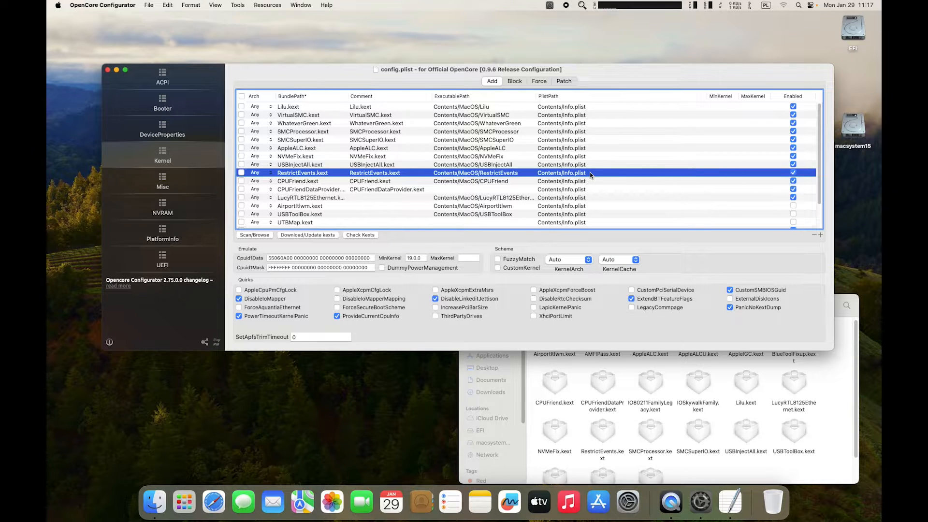
{"action": "left_click_drag", "start_coordinate": [302, 76], "coordinate": [300, 86]}
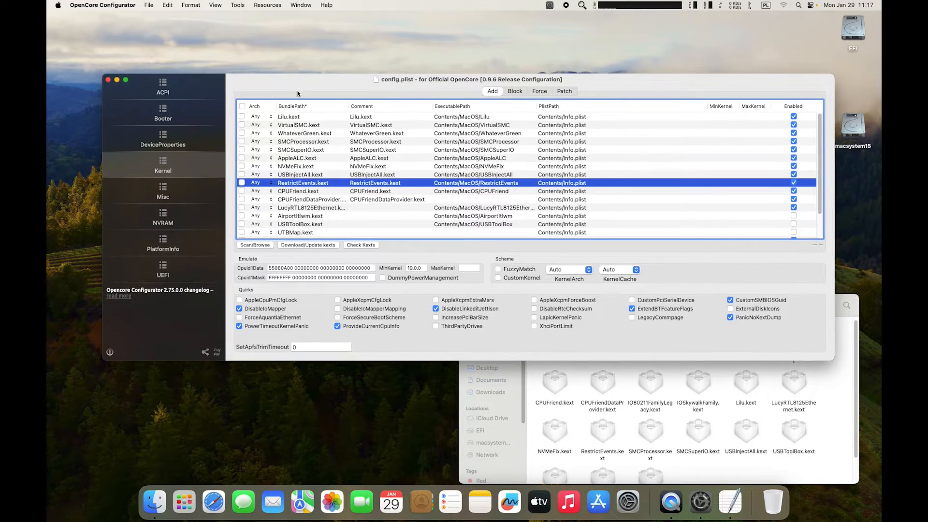
{"action": "left_click", "coordinate": [148, 5]}
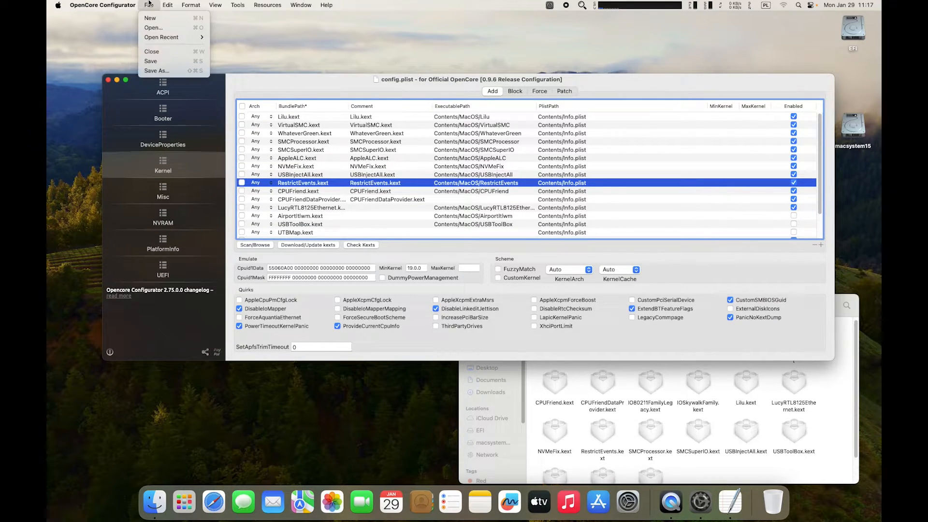
{"action": "left_click", "coordinate": [156, 62]}
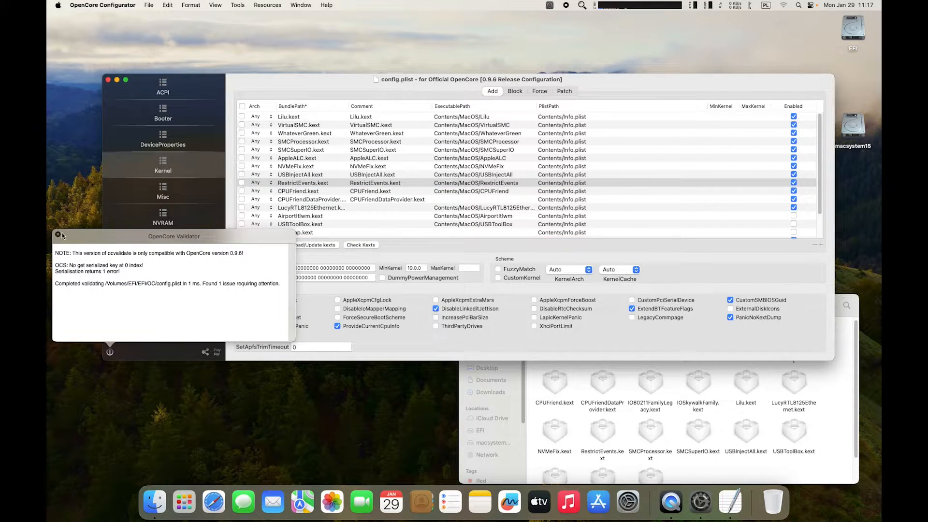
Close the validator results and config window, then restart the Mac.
{"action": "left_click", "coordinate": [57, 234]}
{"action": "left_click", "coordinate": [109, 80]}
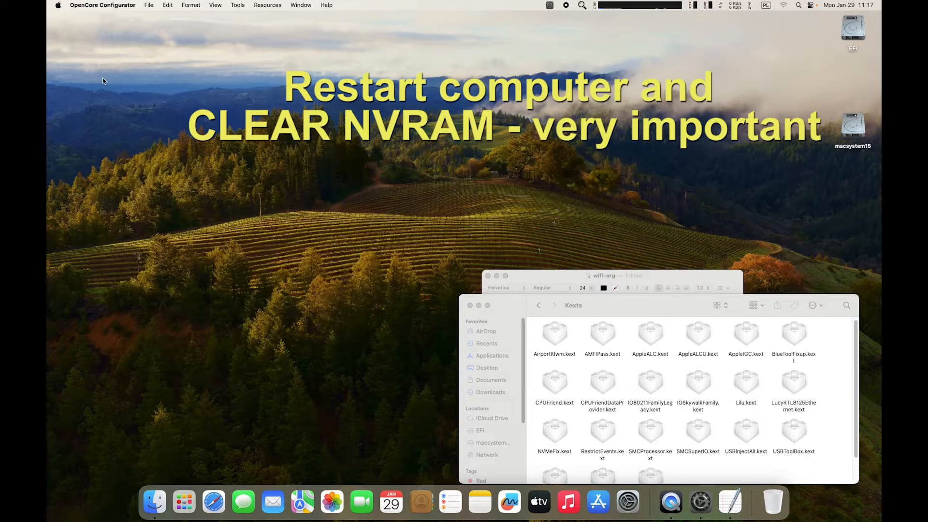
{"action": "left_click", "coordinate": [58, 6]}
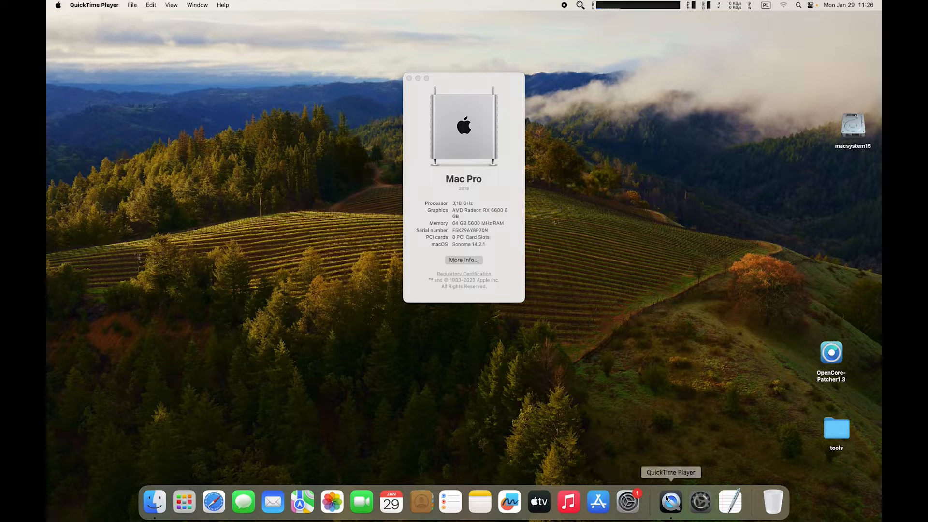
Open System Settings > General > Software Update to find macOS Sonoma 14.3 available.
{"action": "left_click", "coordinate": [628, 501]}
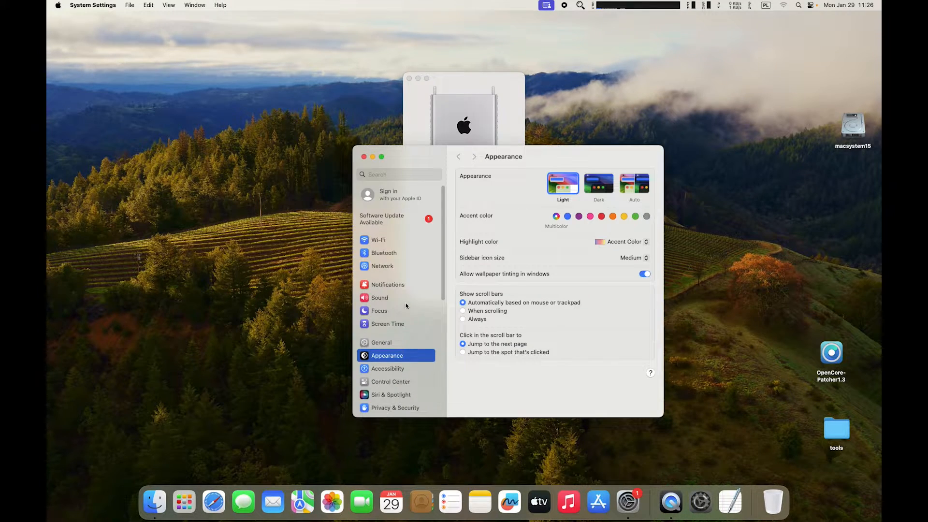
{"action": "left_click", "coordinate": [397, 343]}
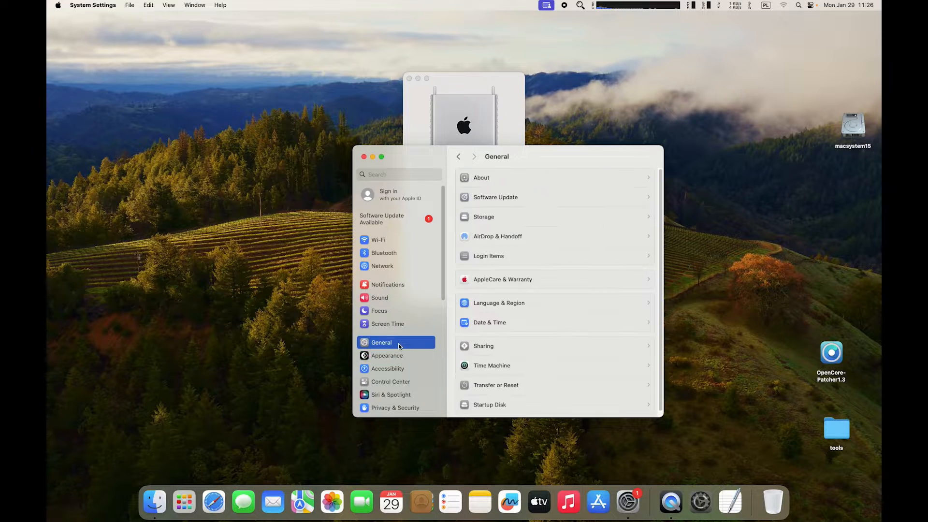
{"action": "left_click", "coordinate": [521, 197]}
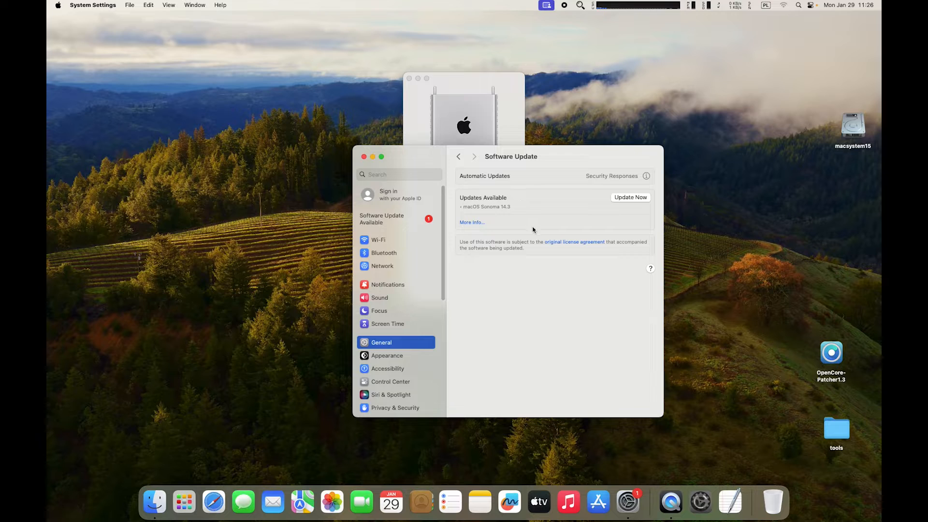
{"action": "key", "text": "ctrl+shift+z"}
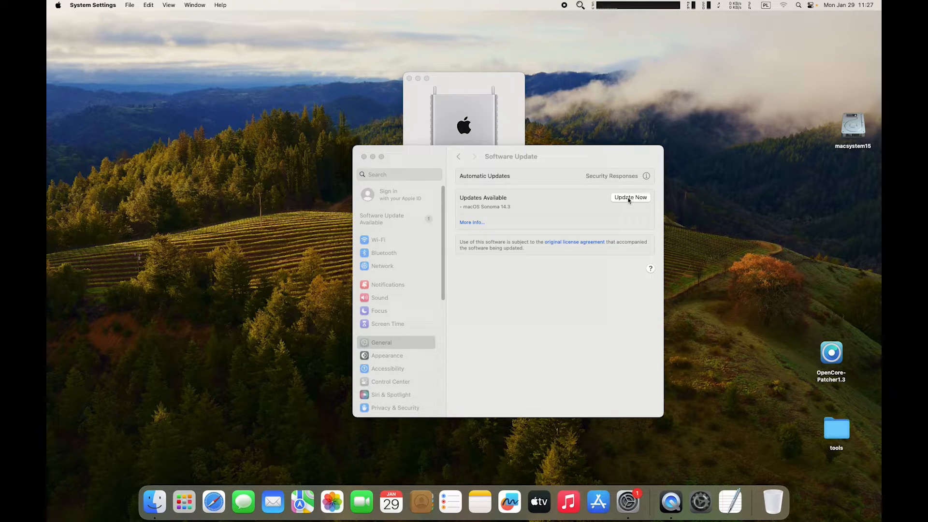
Start the macOS Sonoma 14.3 update and agree to the software license.
{"action": "left_click", "coordinate": [629, 199]}
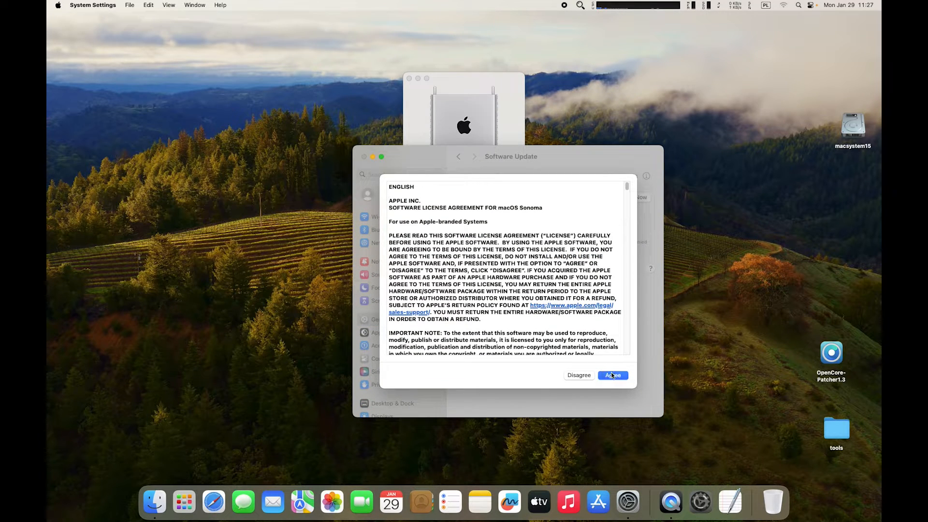
{"action": "left_click", "coordinate": [611, 373]}
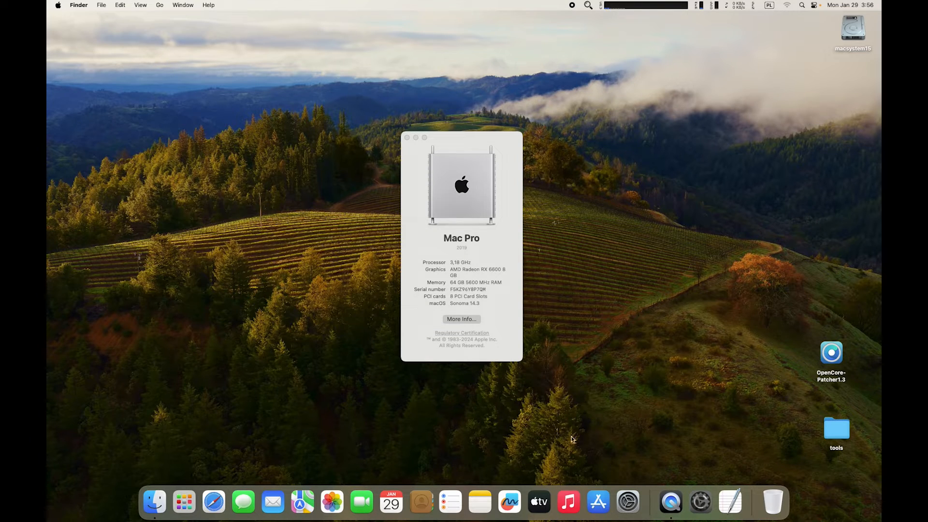
Launch OpenCore Configurator and mount the EFI partition by entering the admin password.
{"action": "left_click", "coordinate": [702, 499]}
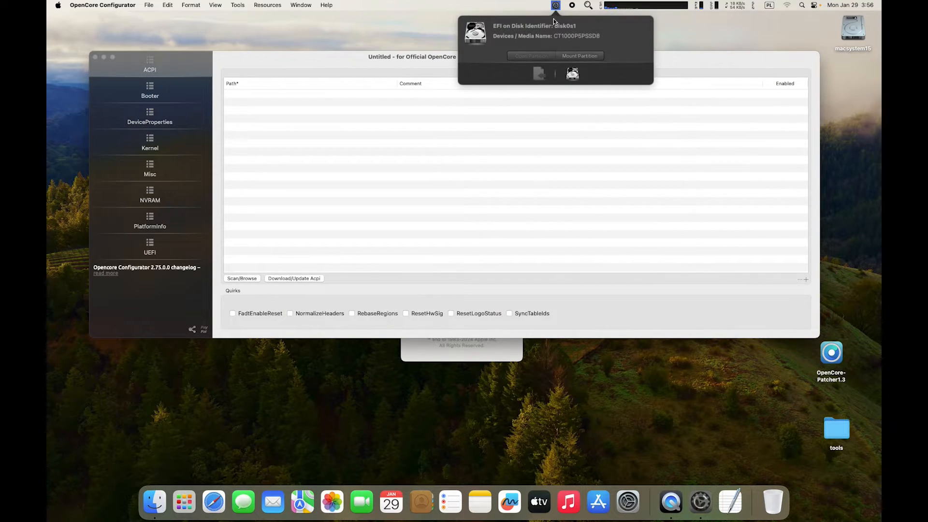
{"action": "left_click", "coordinate": [576, 58]}
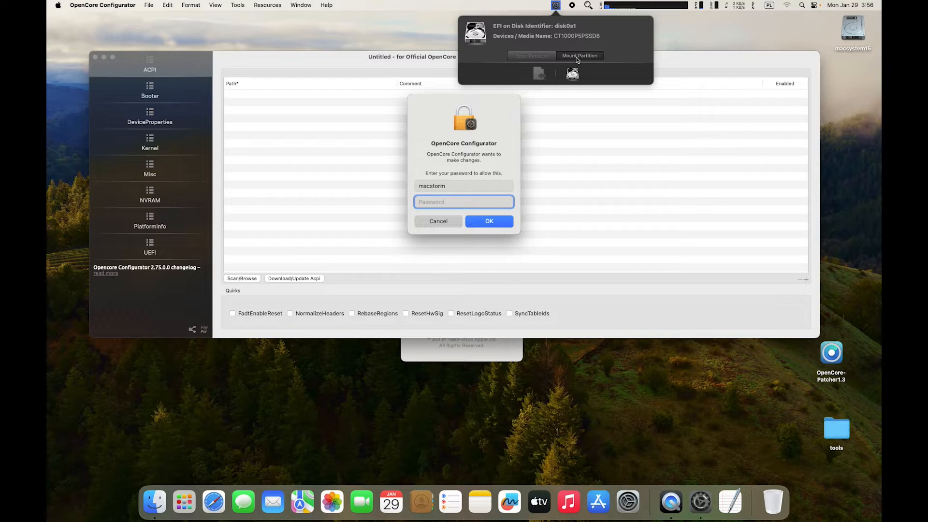
{"action": "type", "text": "*****"}
{"action": "key", "text": "Return"}
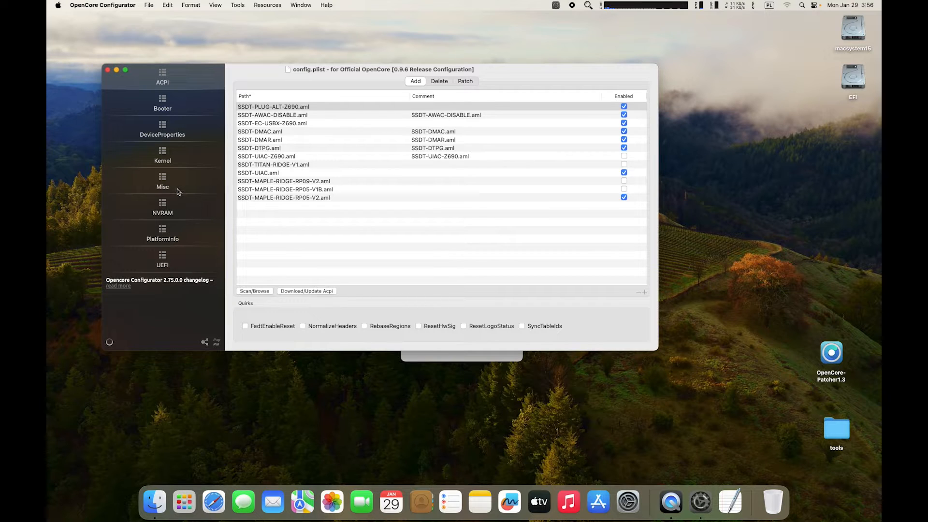
Set Misc > Security SecureBootModel to Disabled, then switch to the NVRAM section.
{"action": "left_click", "coordinate": [175, 187]}
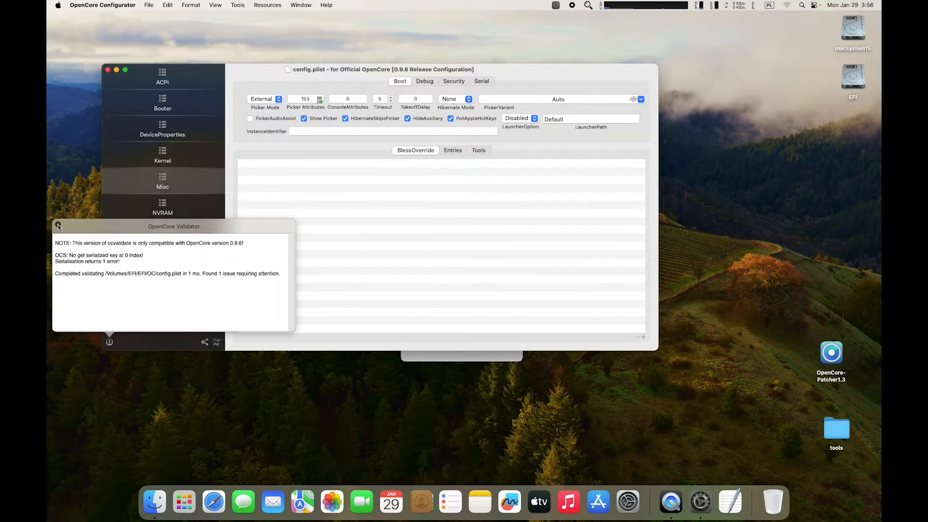
{"action": "left_click", "coordinate": [58, 224]}
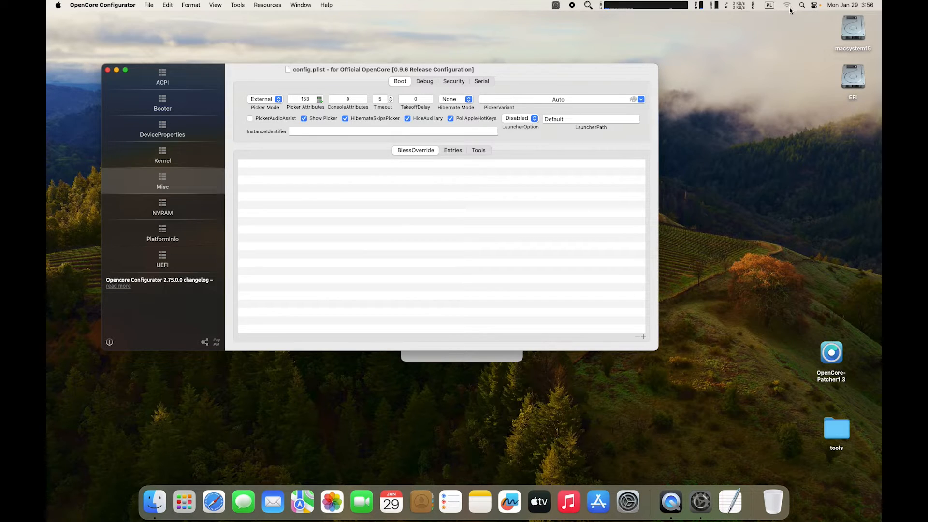
{"action": "left_click", "coordinate": [425, 81]}
{"action": "left_click", "coordinate": [452, 82]}
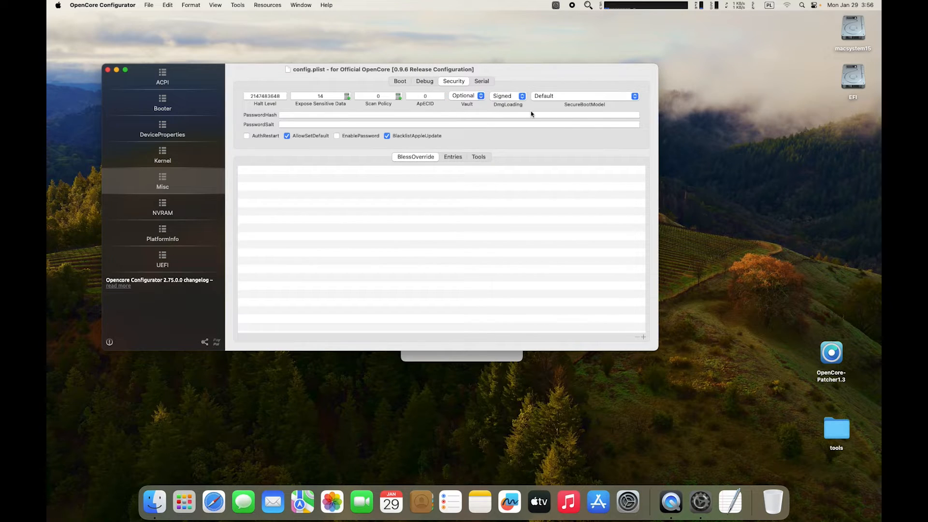
{"action": "left_click", "coordinate": [631, 97]}
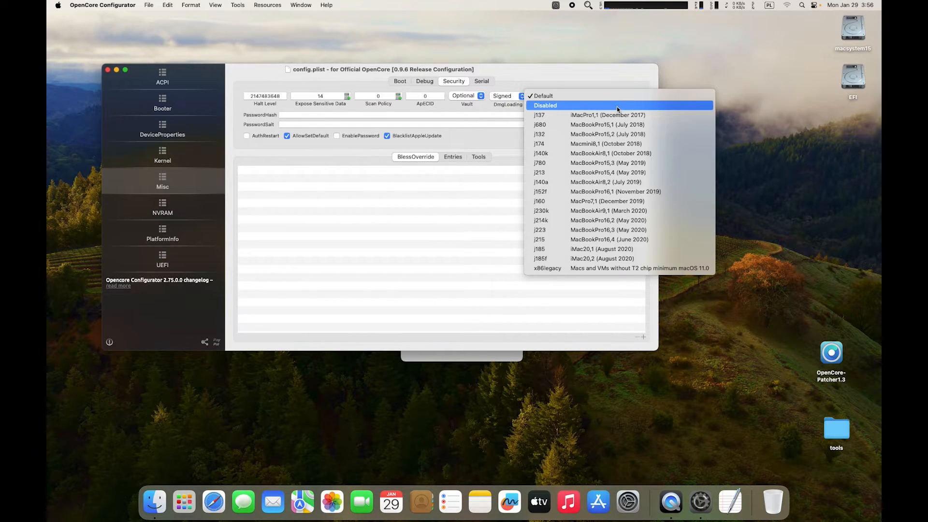
{"action": "left_click", "coordinate": [617, 106]}
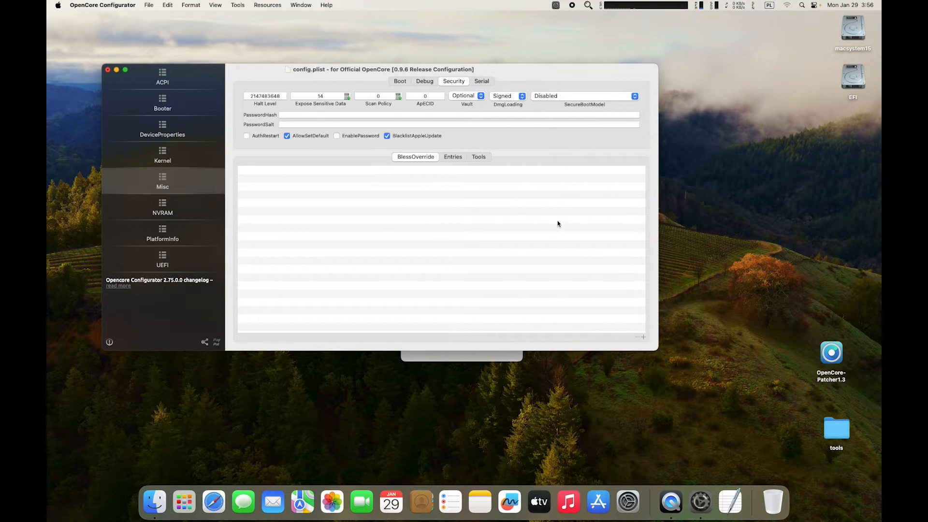
{"action": "left_click", "coordinate": [168, 209]}
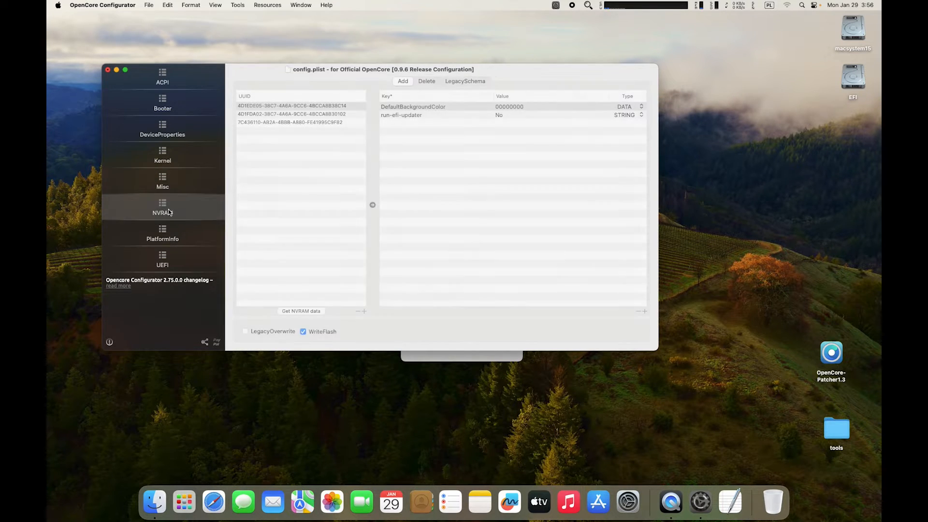
Under the third NVRAM UUID, check that boot-args still contains revpatch=sbvmm.
{"action": "left_click", "coordinate": [275, 122]}
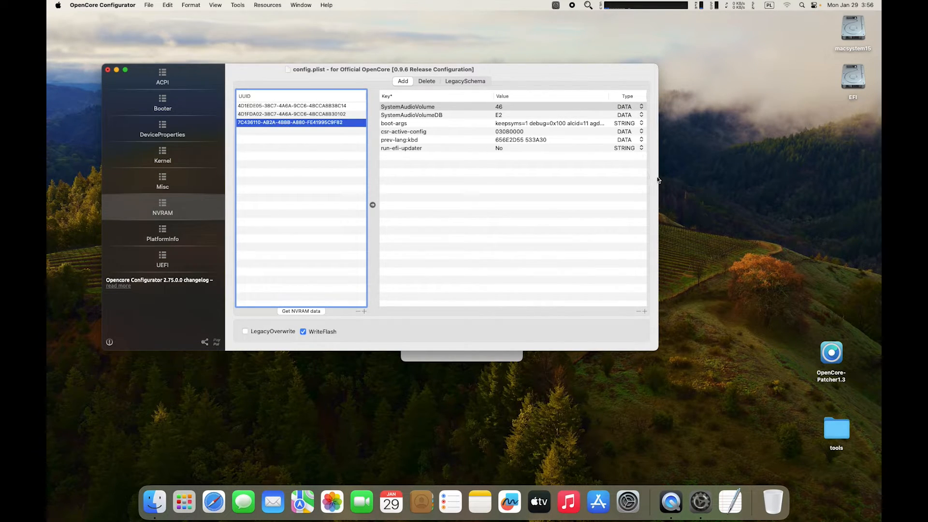
{"action": "left_click_drag", "start_coordinate": [659, 179], "coordinate": [846, 179]}
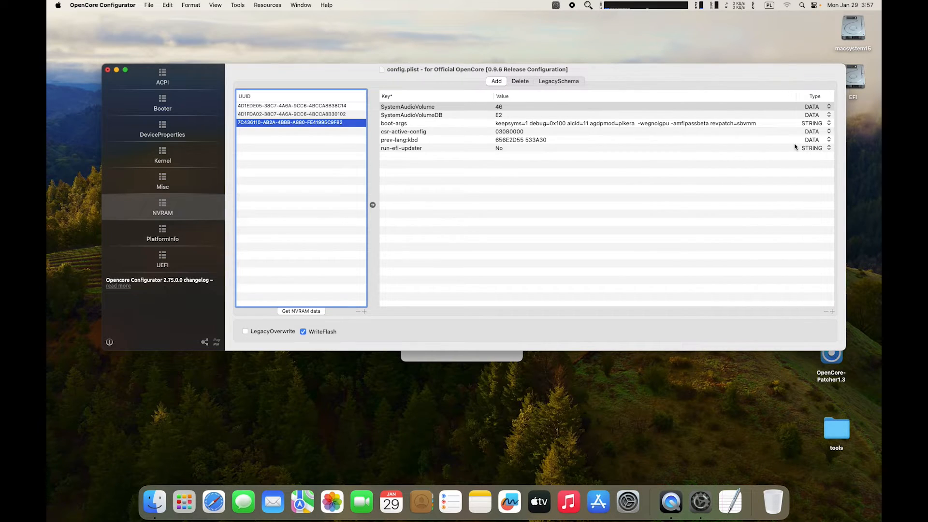
{"action": "left_click", "coordinate": [751, 124]}
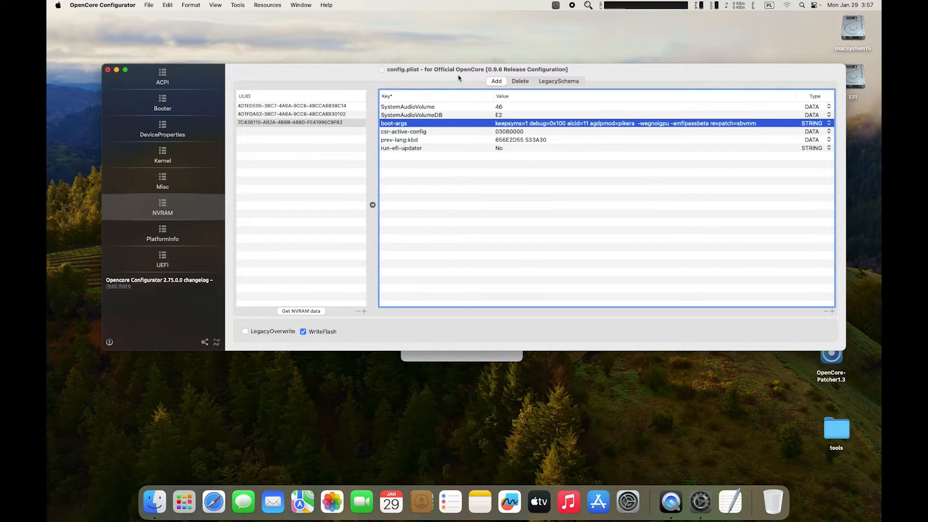
Glance at the Mac Pro system summary, then save the edited config.plist.
{"action": "left_click_drag", "start_coordinate": [456, 76], "coordinate": [483, 313]}
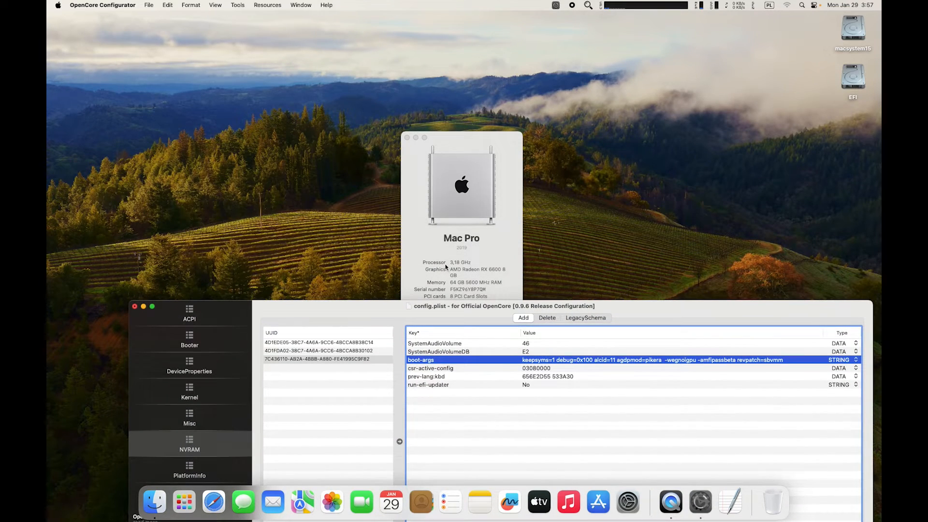
{"action": "left_click", "coordinate": [489, 271]}
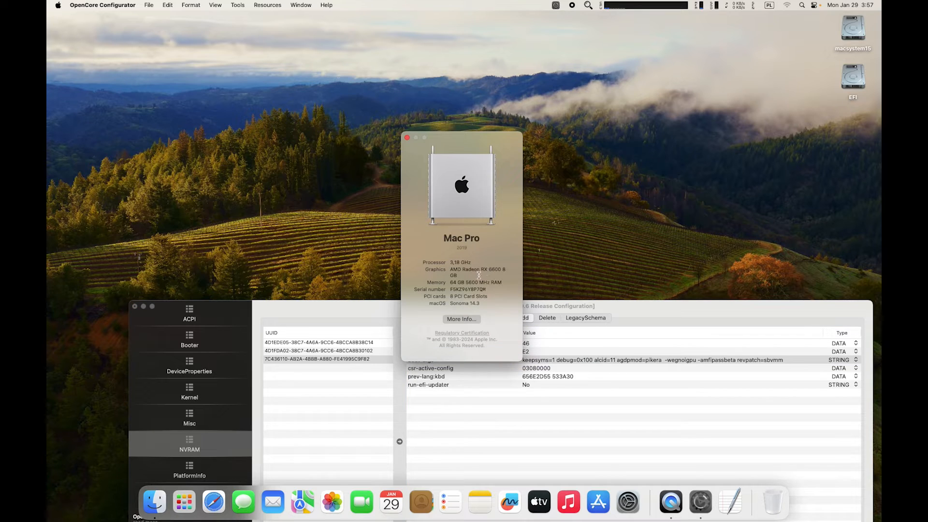
{"action": "left_click_drag", "start_coordinate": [607, 308], "coordinate": [585, 92]}
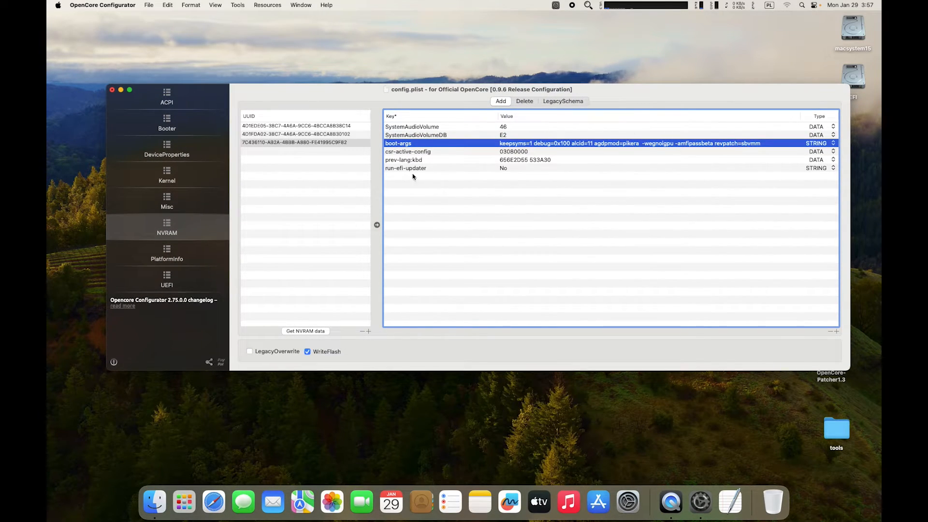
{"action": "left_click", "coordinate": [149, 6]}
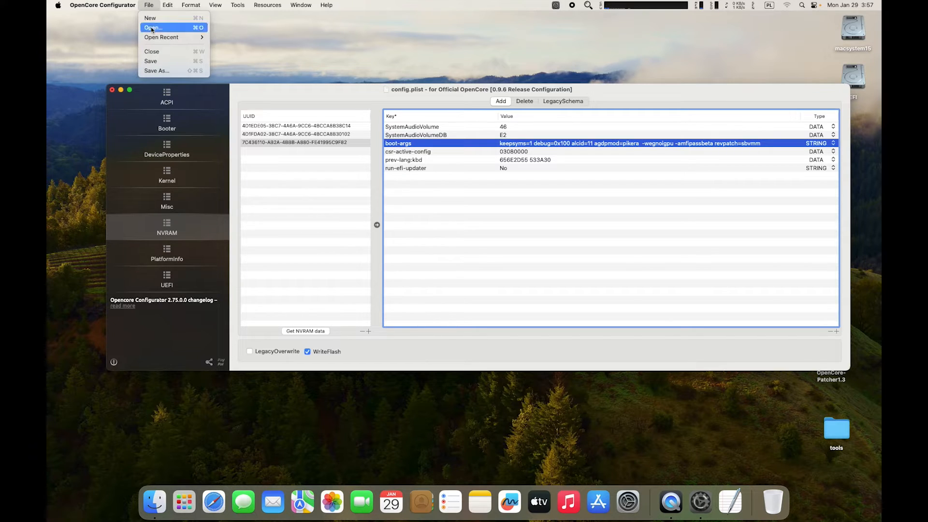
{"action": "left_click", "coordinate": [152, 61]}
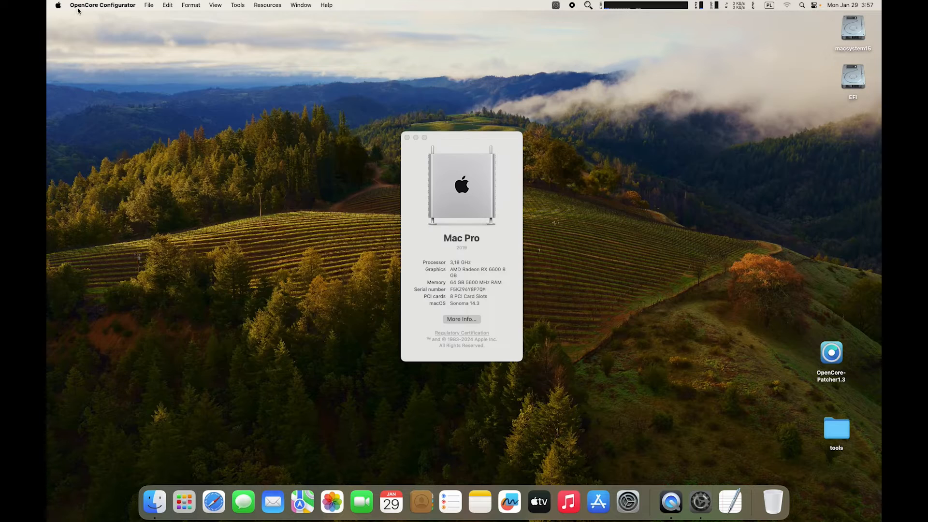
Restart the Mac from the Apple menu.
{"action": "left_click", "coordinate": [58, 6]}
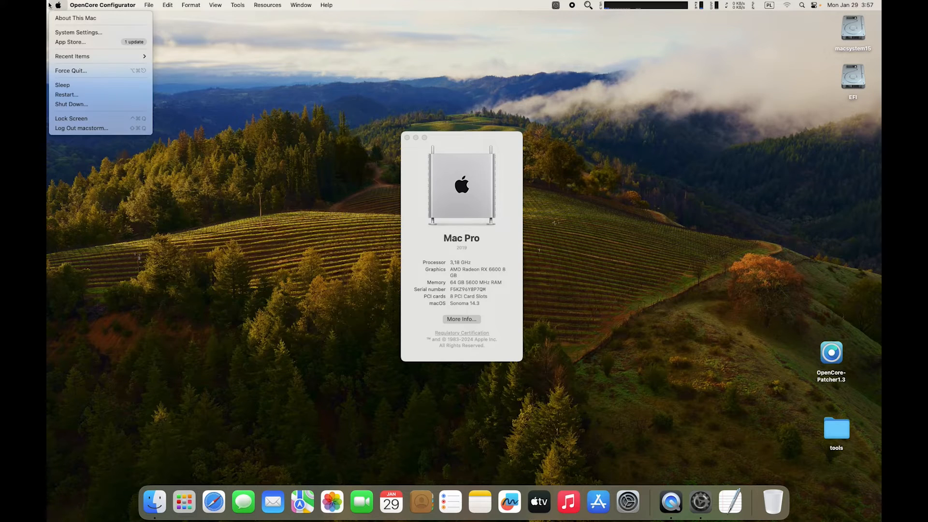
{"action": "left_click", "coordinate": [73, 94]}
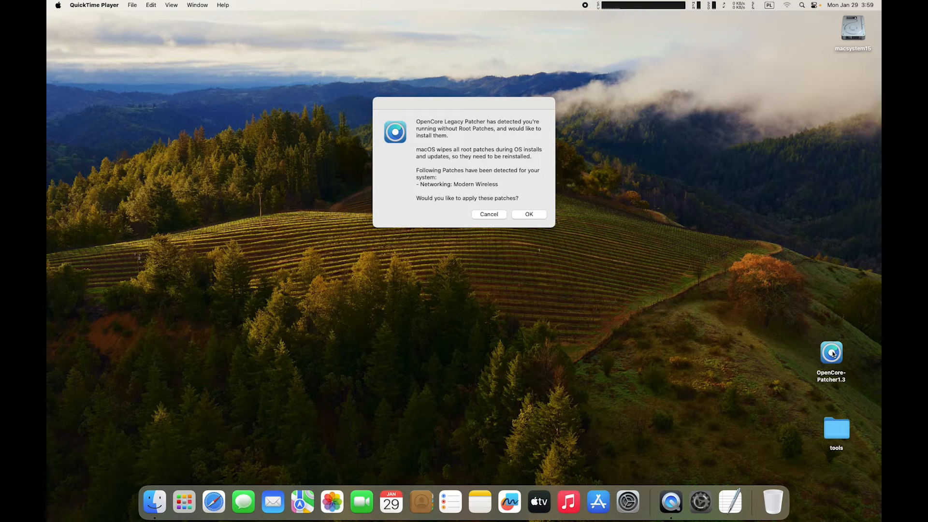
Approve the Modern Wireless root patches with the admin password, then reboot when patching finishes.
{"action": "left_click", "coordinate": [527, 214]}
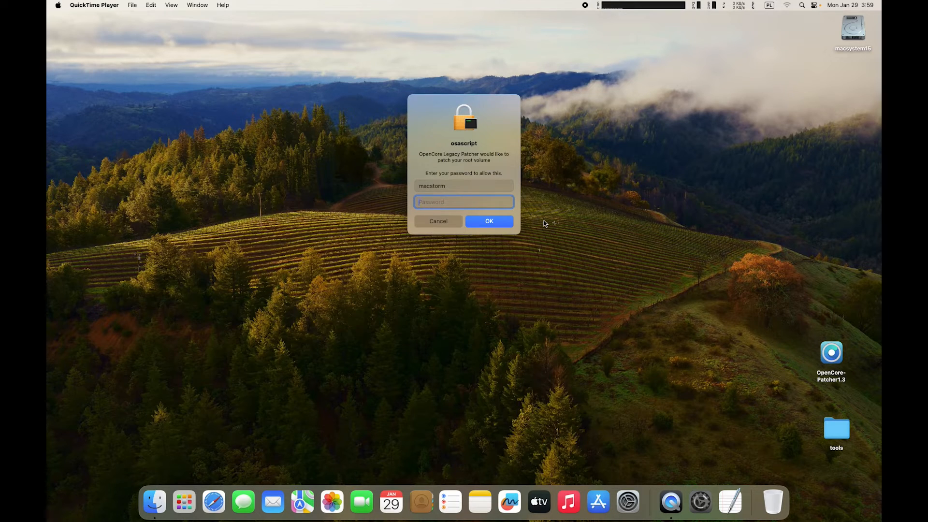
{"action": "type", "text": "*****"}
{"action": "key", "text": "Return"}
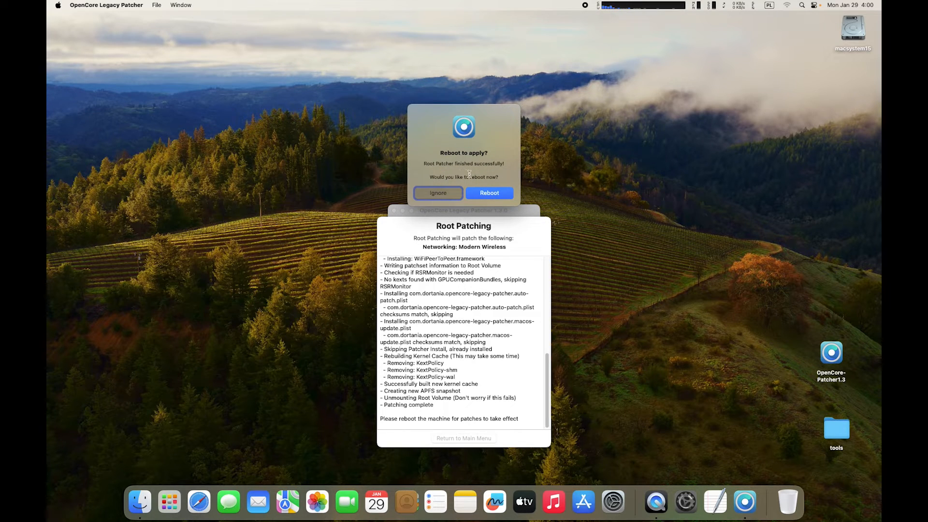
{"action": "left_click", "coordinate": [488, 194]}
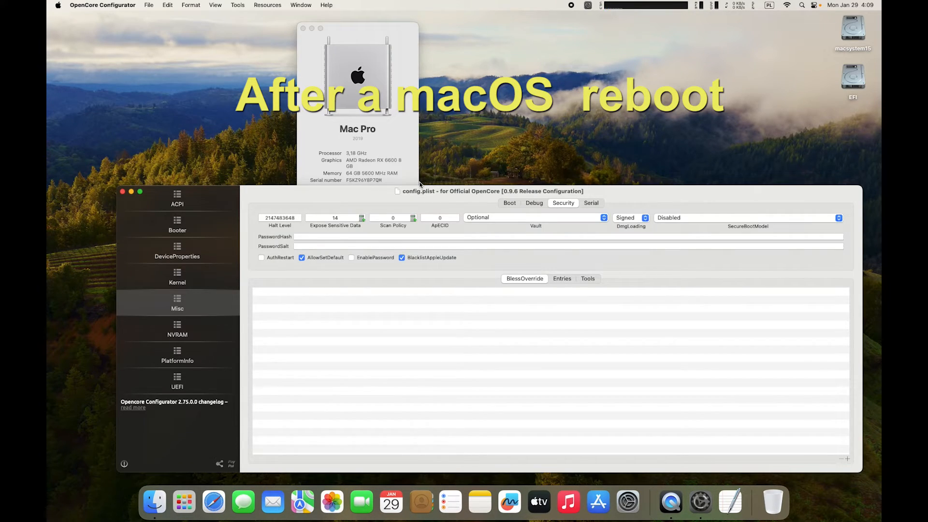
Check the macOS version in About This Mac and confirm Wi‑Fi is connected.
{"action": "left_click", "coordinate": [409, 137]}
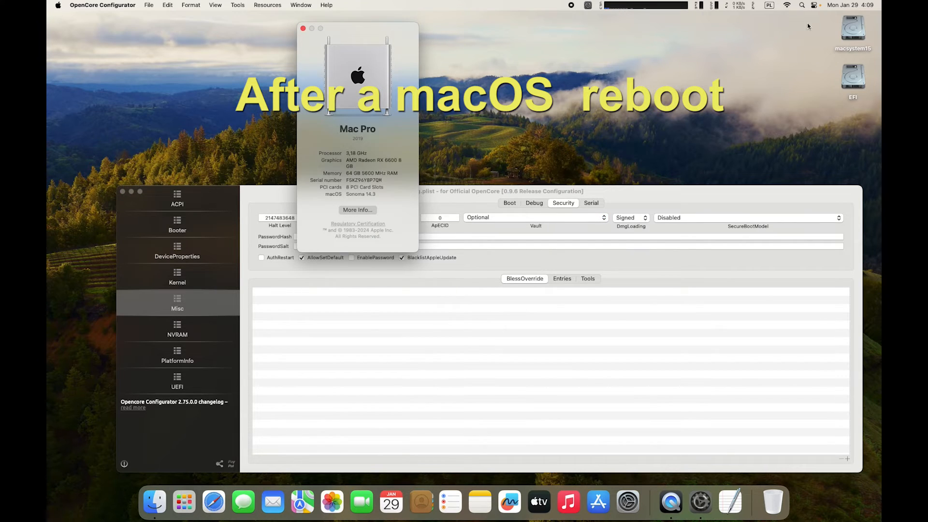
{"action": "left_click", "coordinate": [788, 5]}
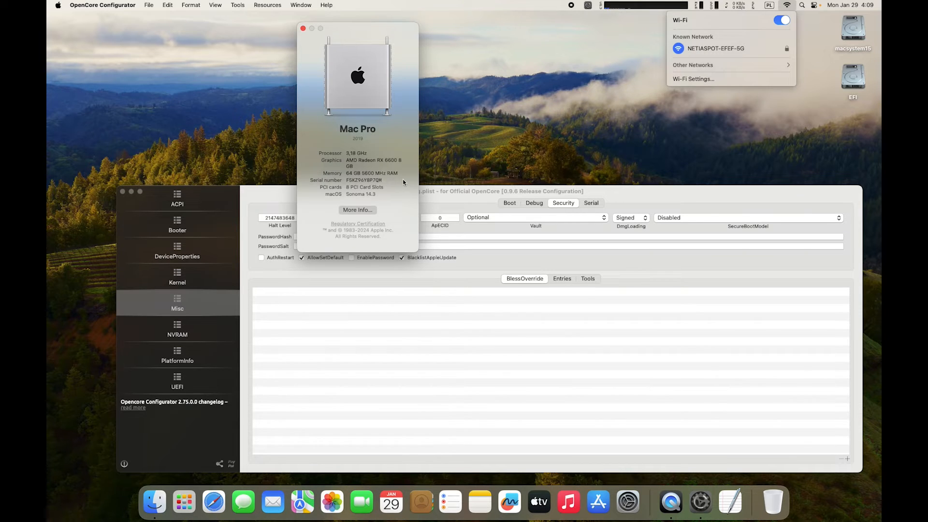
{"action": "left_click", "coordinate": [450, 155]}
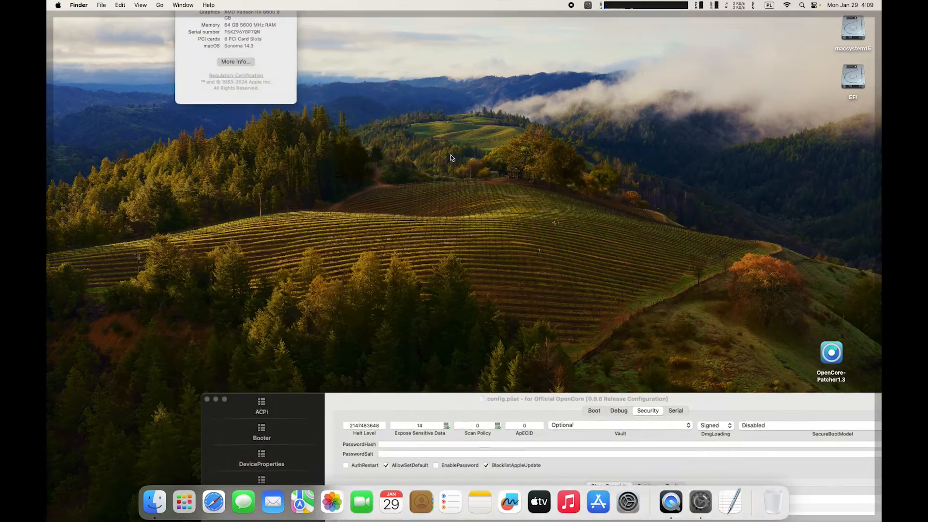
{"action": "left_click", "coordinate": [399, 176]}
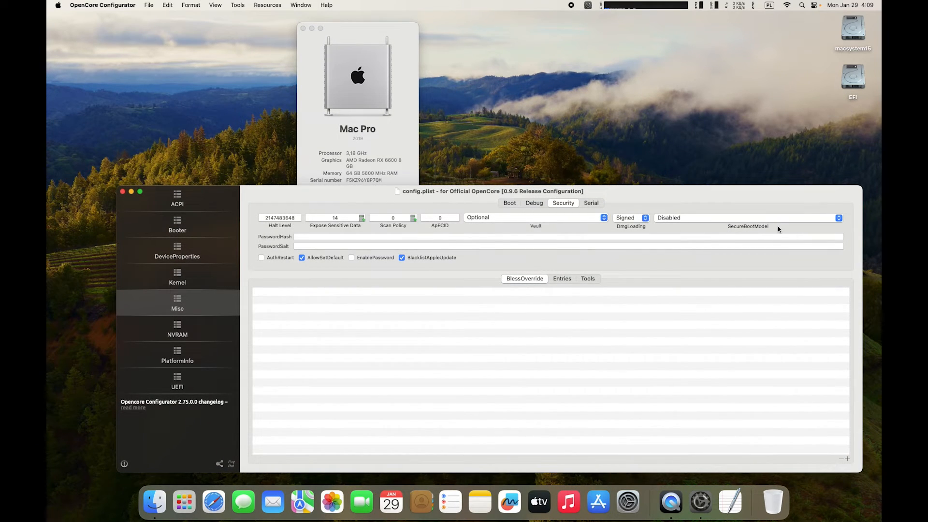
Verify SecureBootModel is still Disabled, then view the NVRAM variables with boot-args ending in revpatch=sbvmm.
{"action": "left_click", "coordinate": [840, 218]}
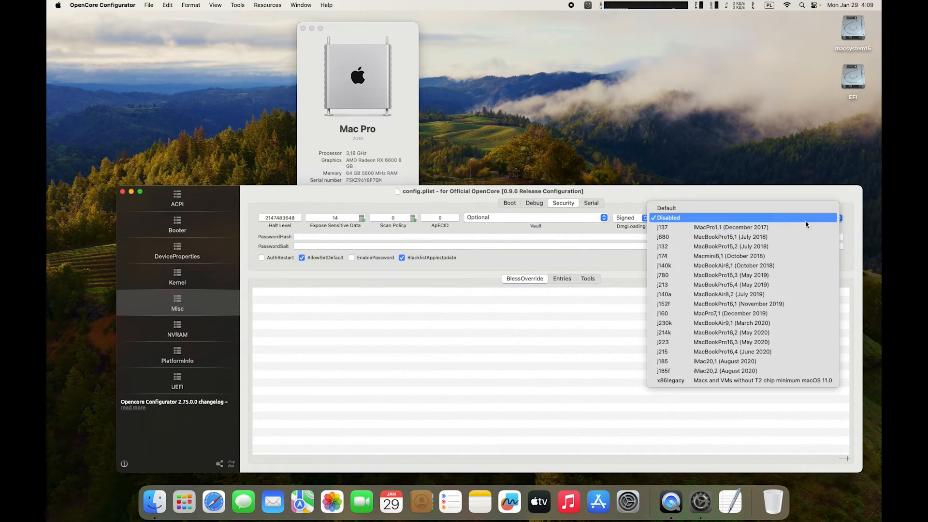
{"action": "left_click", "coordinate": [785, 195]}
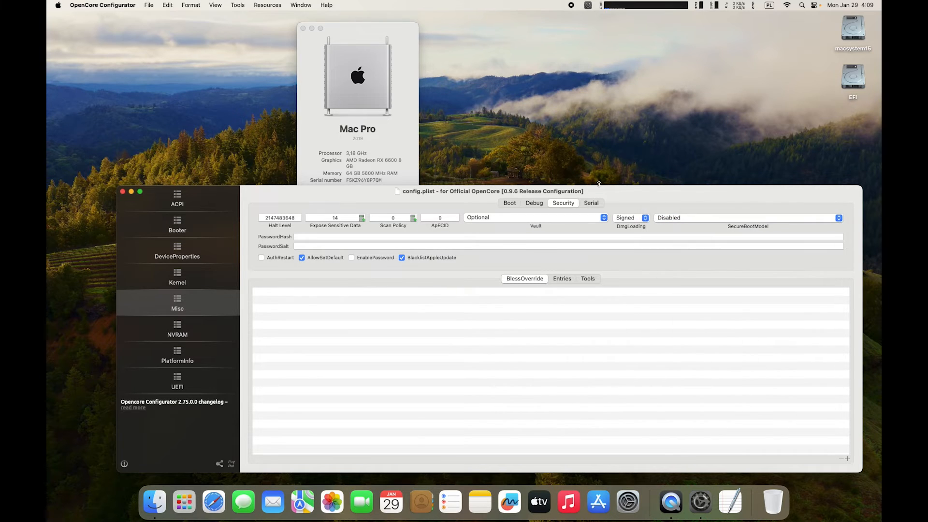
{"action": "left_click", "coordinate": [191, 333]}
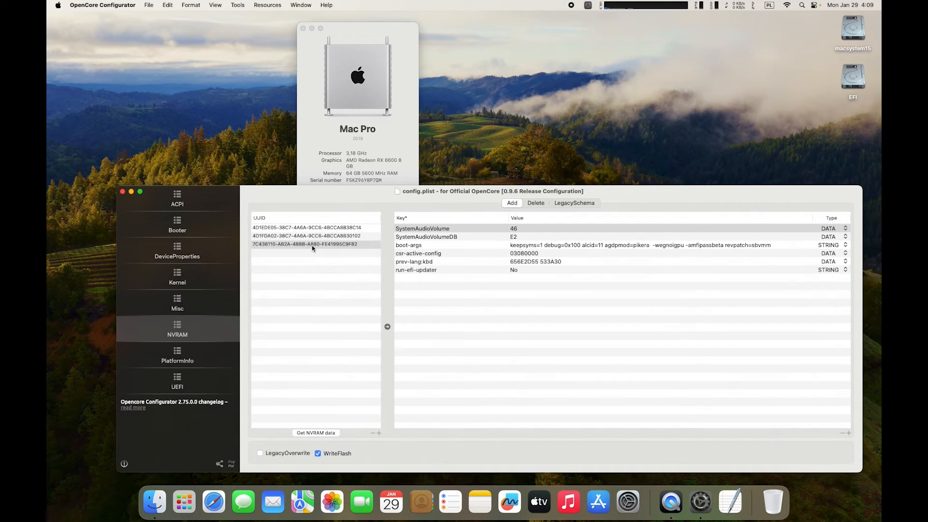
{"action": "left_click", "coordinate": [313, 244]}
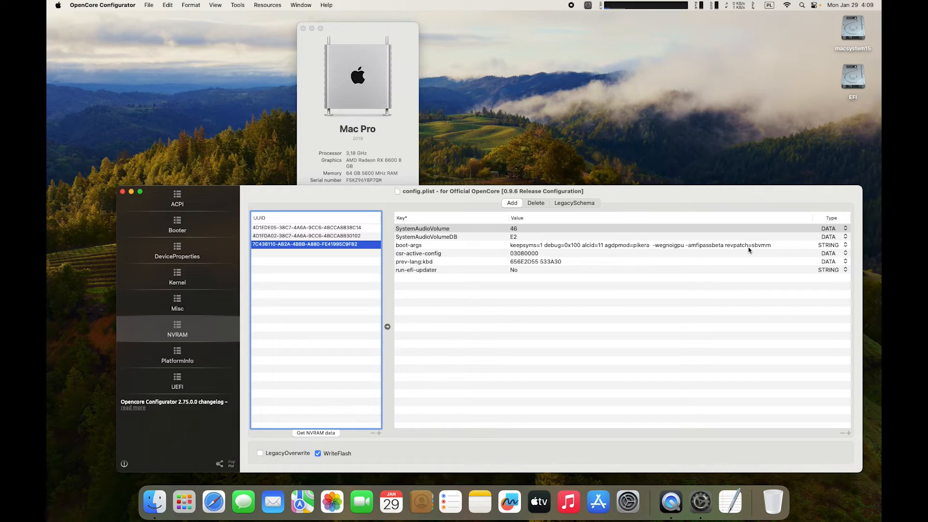